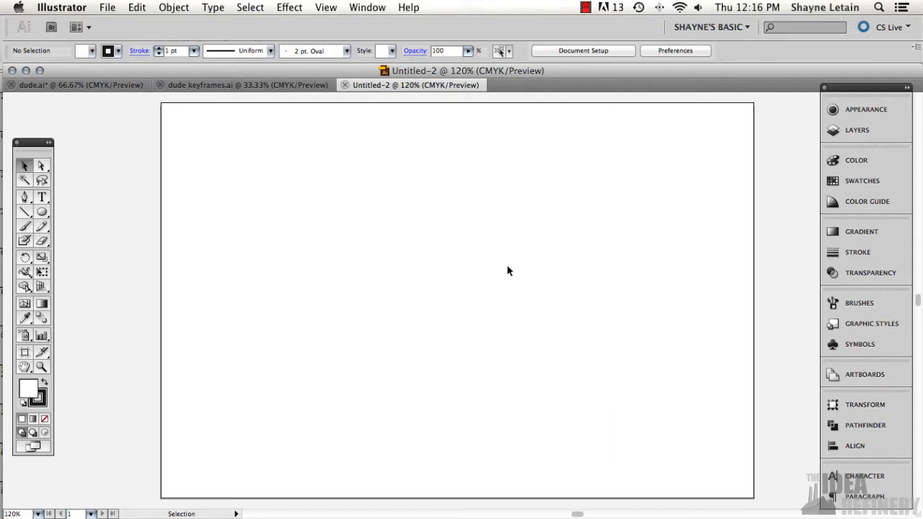
Create a new document with units in pixels, 720 px wide and 480 px high
click(108, 8)
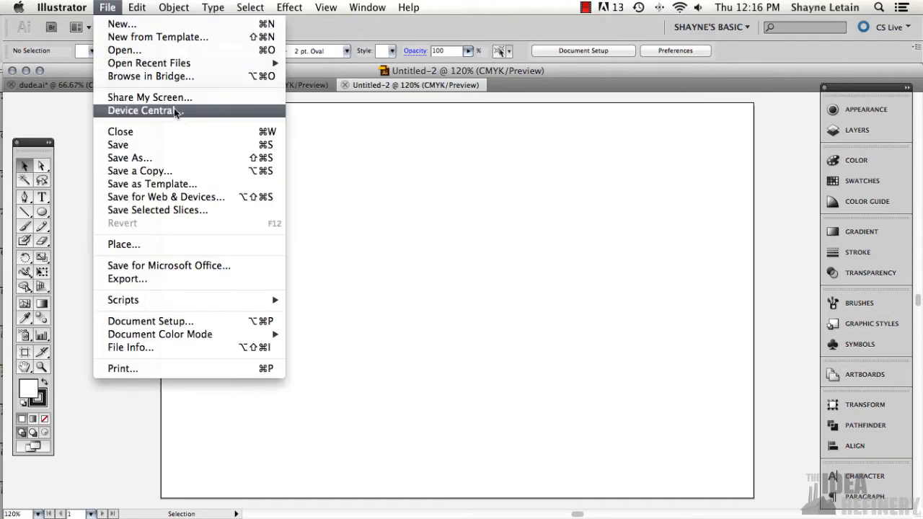
click(145, 27)
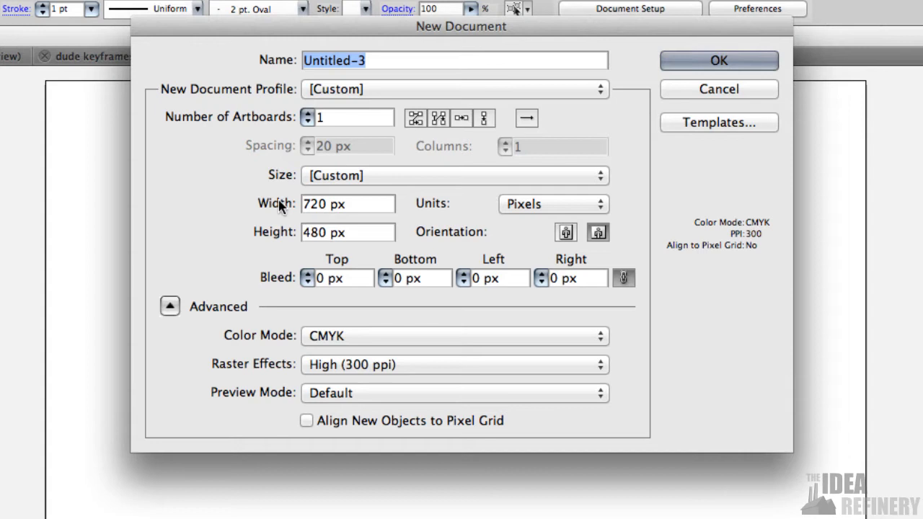
click(541, 205)
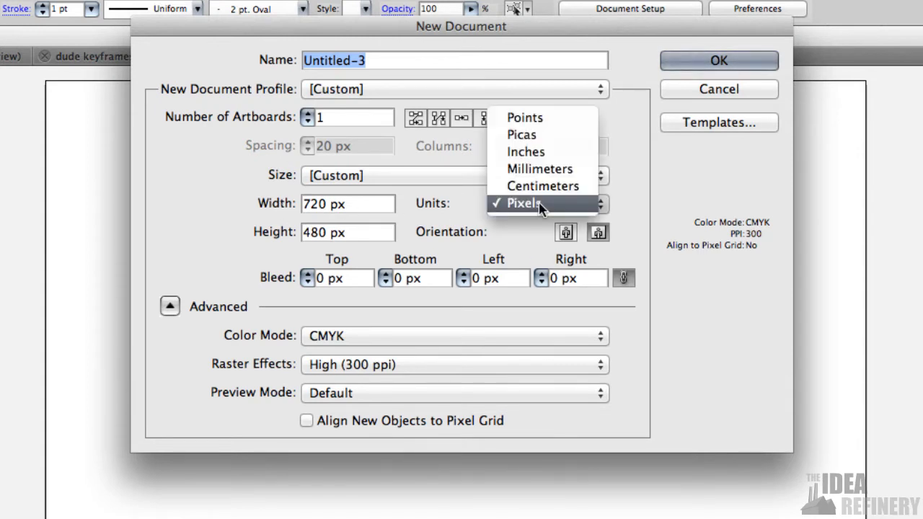
click(542, 205)
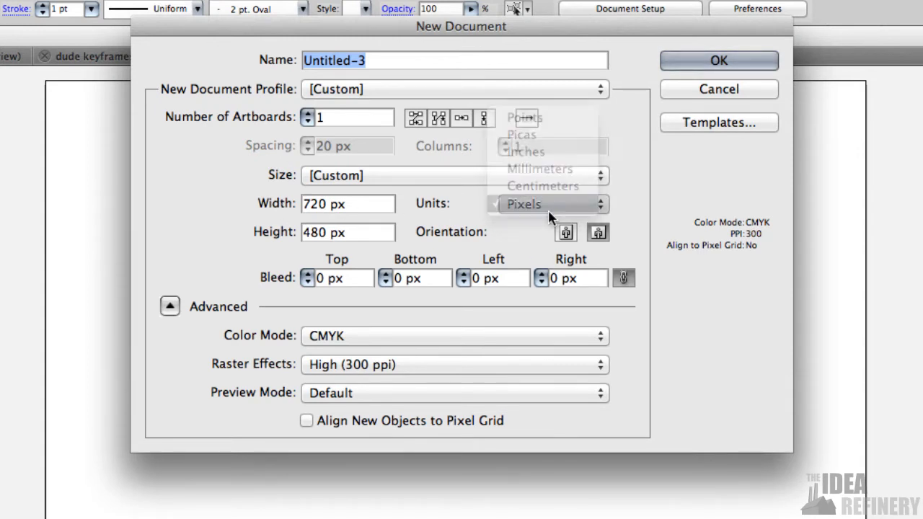
double_click(320, 205)
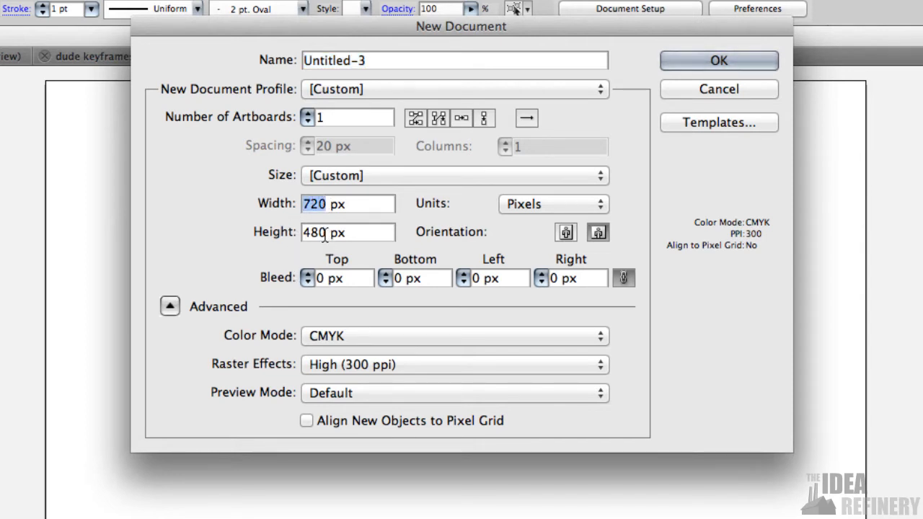
double_click(325, 233)
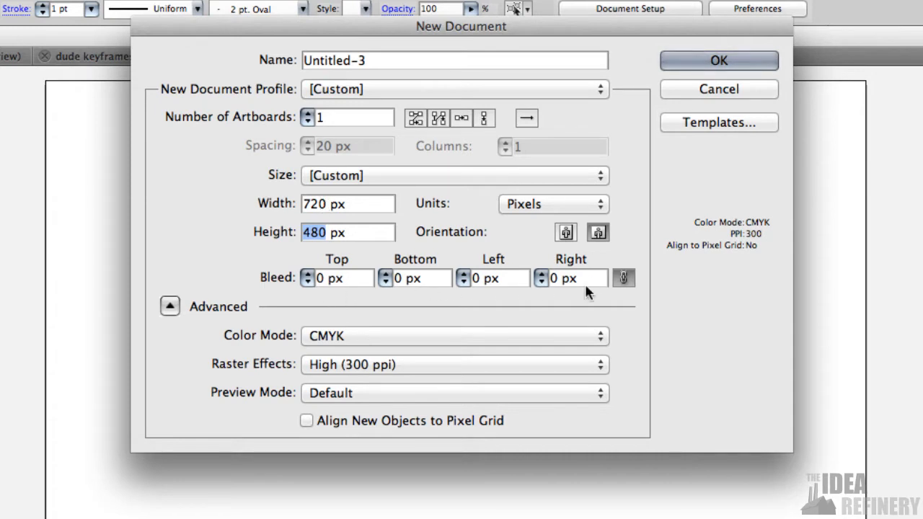
click(715, 63)
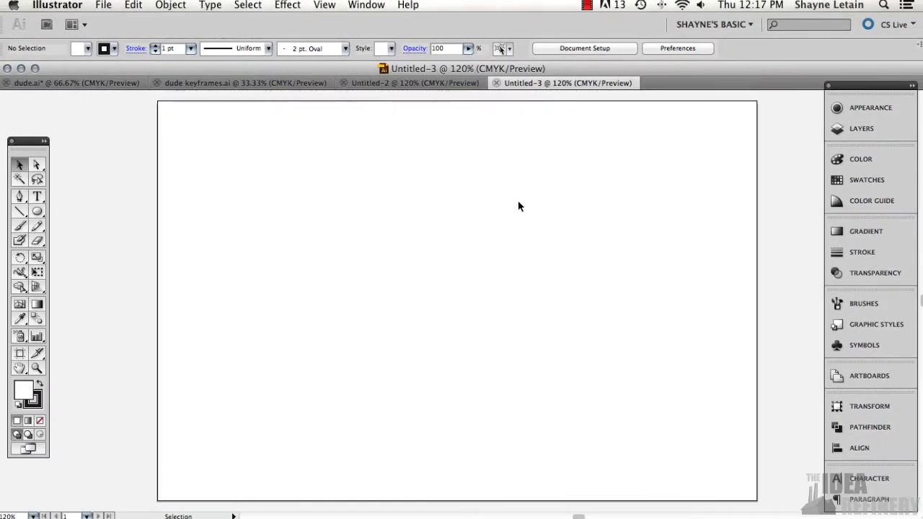
Rename the document's only layer as background
key(super+minus)
key(super+minus)
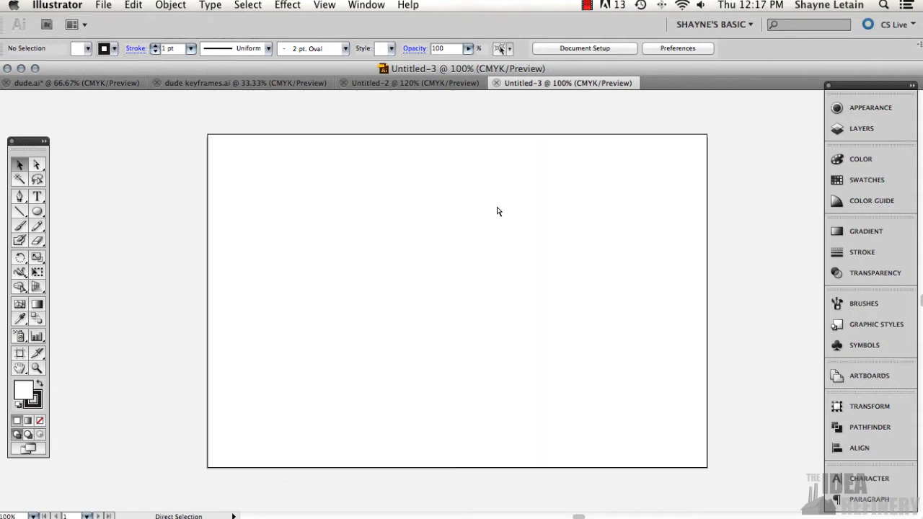
click(864, 130)
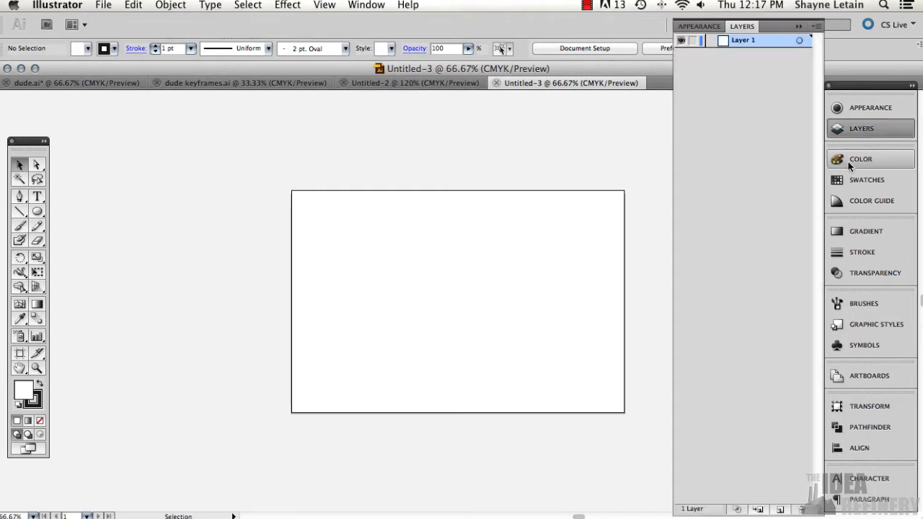
double_click(742, 40)
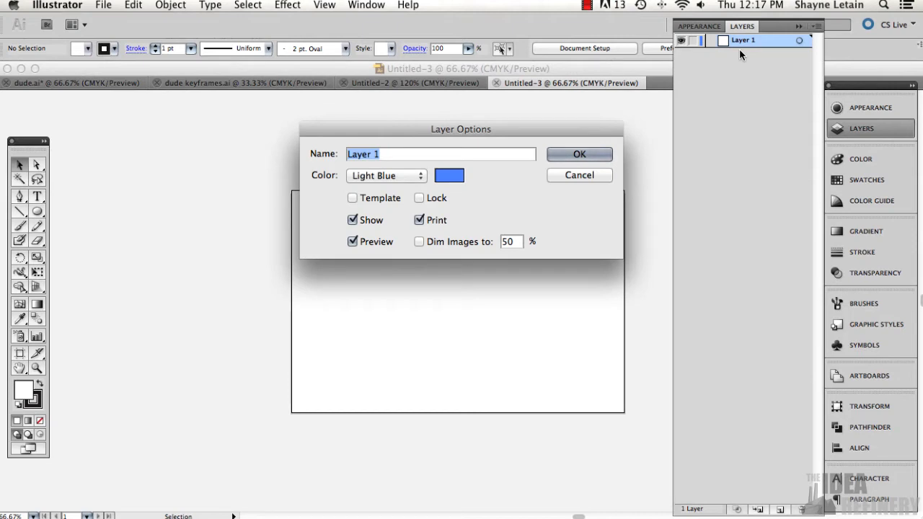
text(background)
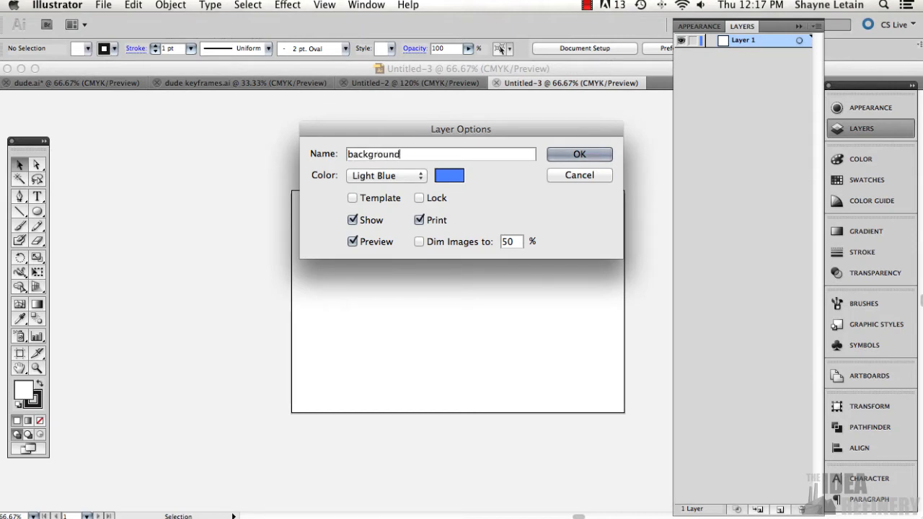
click(579, 154)
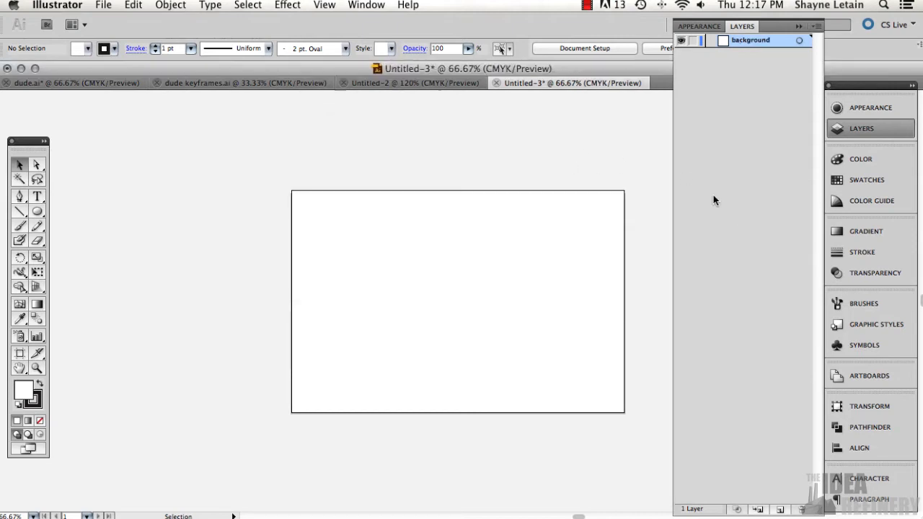
Draw a rectangle of about 760 by 523 px that extends slightly past every edge of the artboard
drag(37, 211, 57, 215)
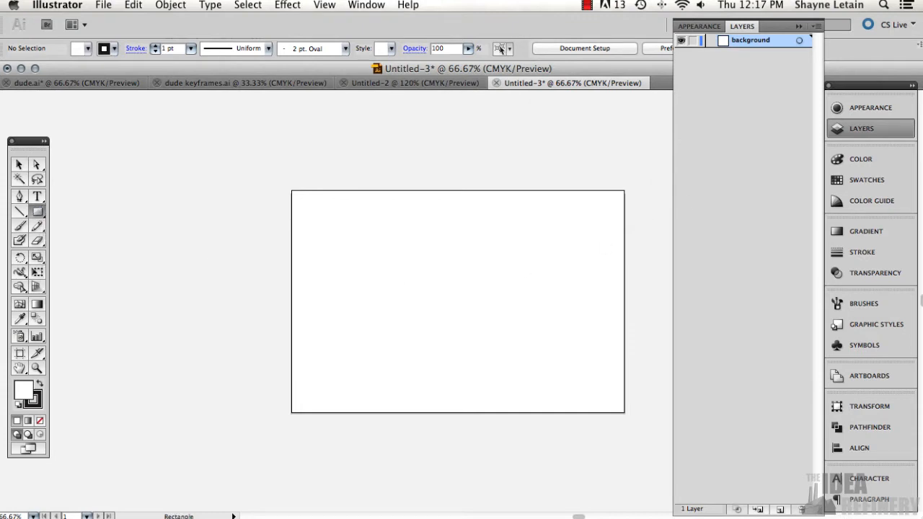
drag(282, 183, 634, 422)
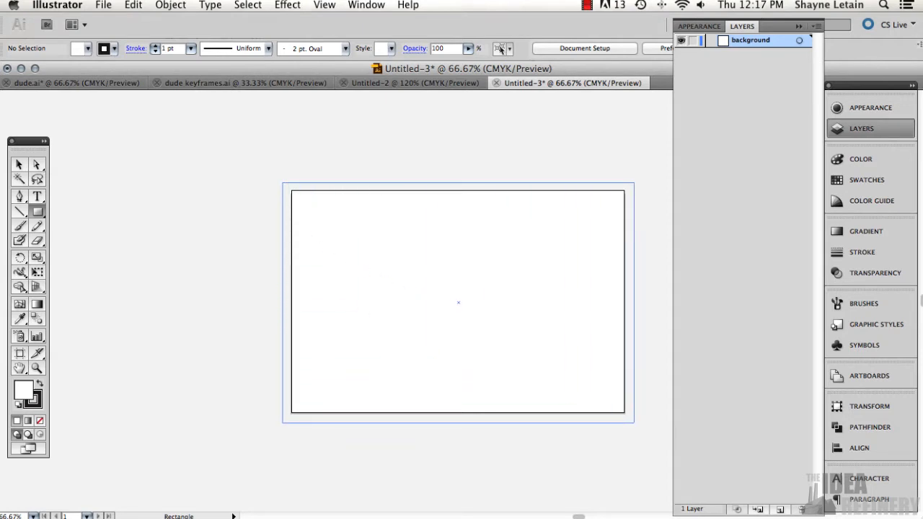
drag(634, 422, 634, 425)
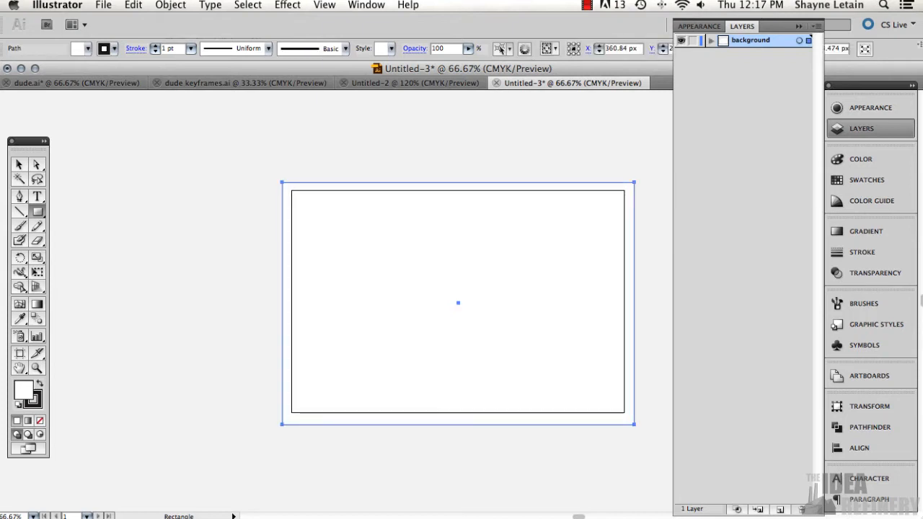
key(v)
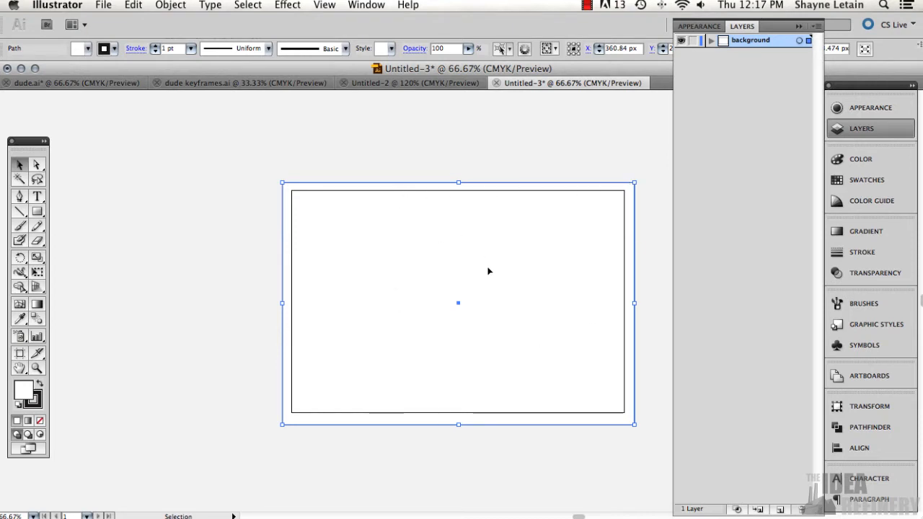
Fill the background rectangle with dark orange from the colour spectrum, remove its stroke and deselect it
click(874, 160)
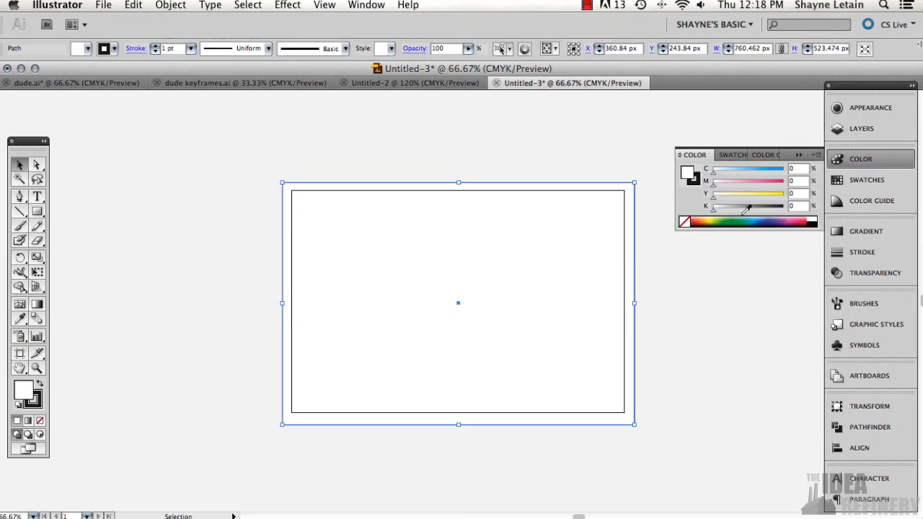
click(704, 220)
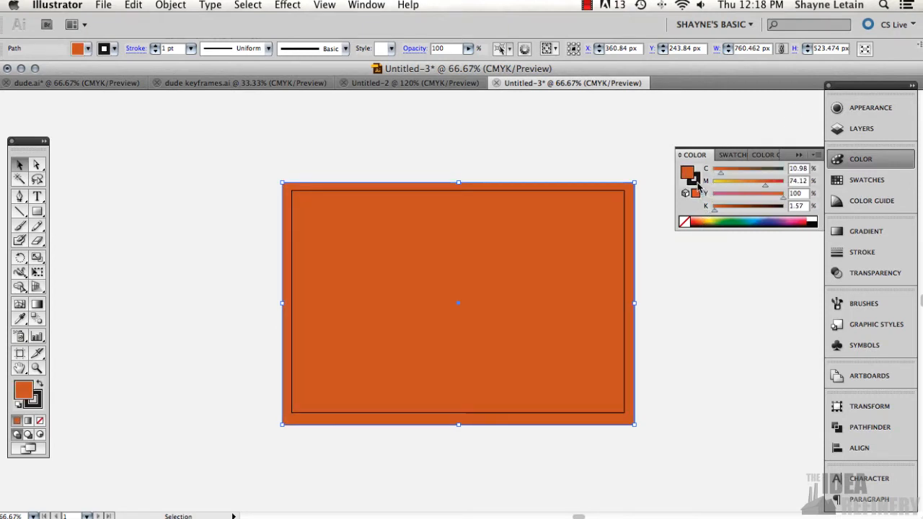
click(697, 181)
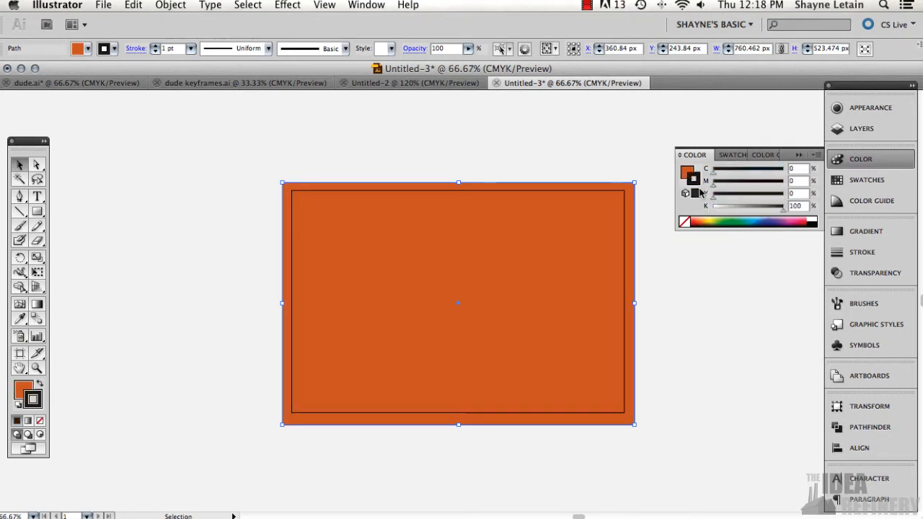
click(685, 223)
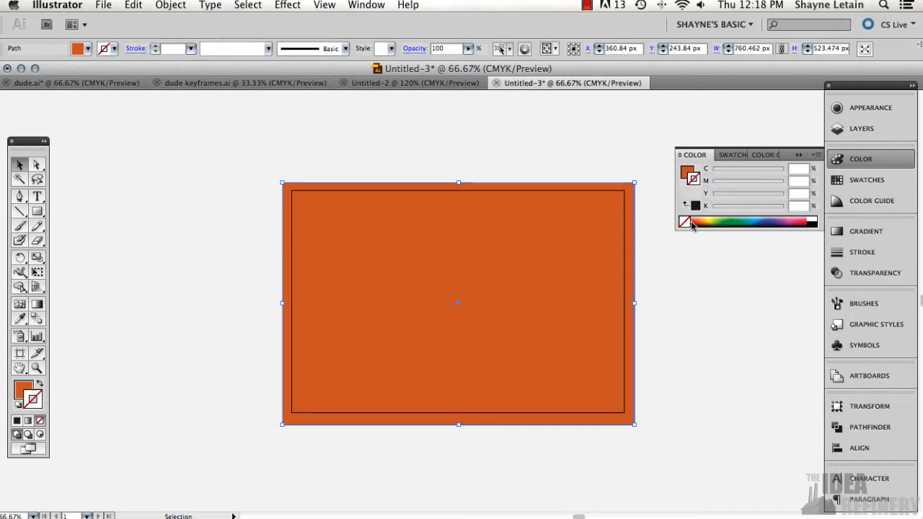
click(648, 147)
click(574, 230)
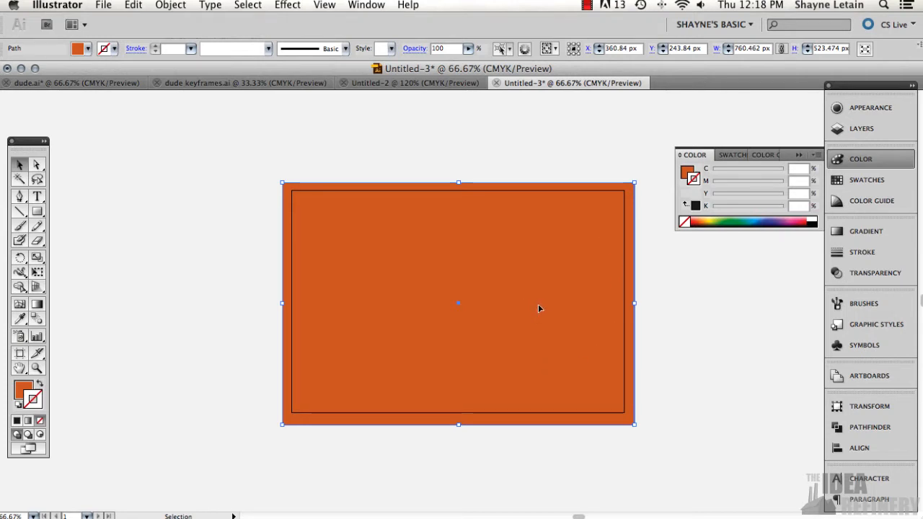
click(709, 279)
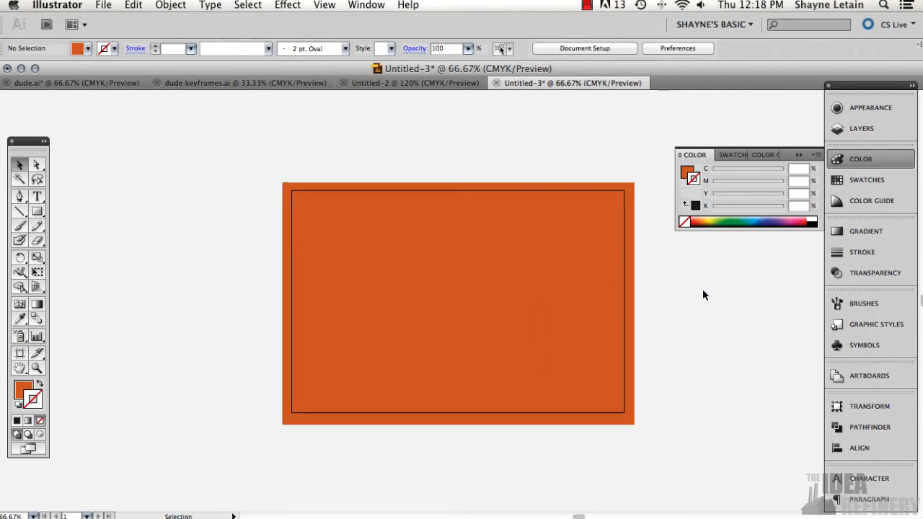
Open the Dot Pattern Vector Pack symbol library and place it beside the artwork, enlarged slightly
click(870, 347)
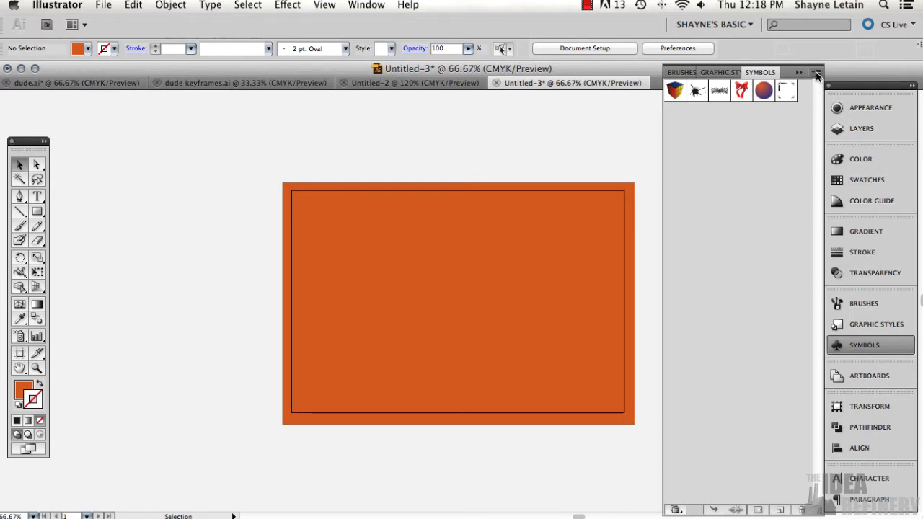
drag(820, 512, 819, 194)
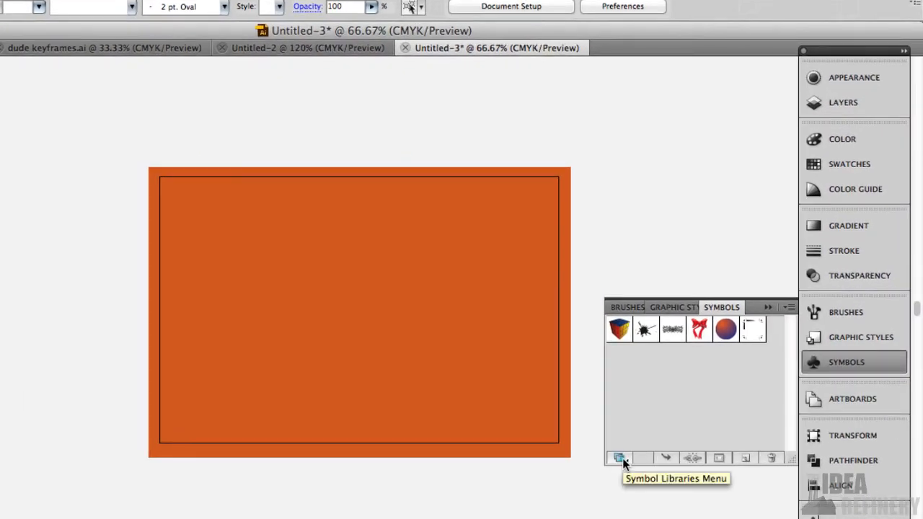
click(620, 458)
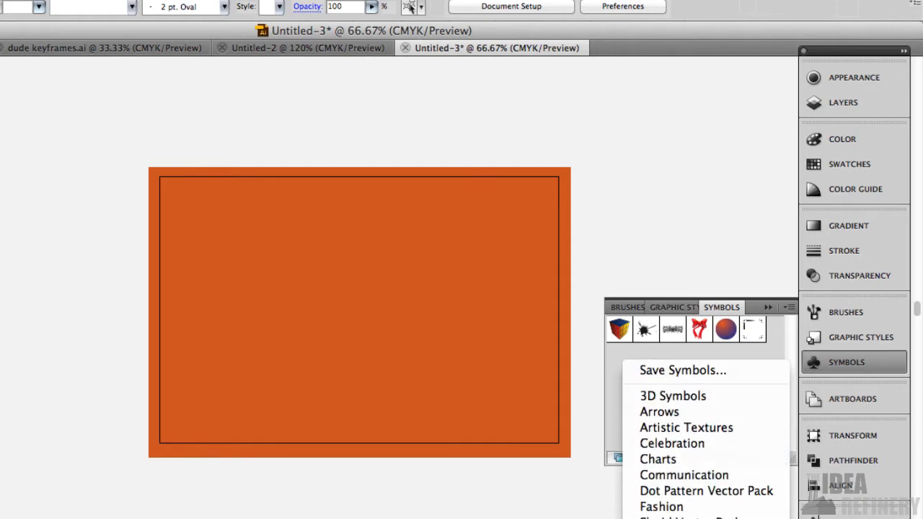
click(669, 493)
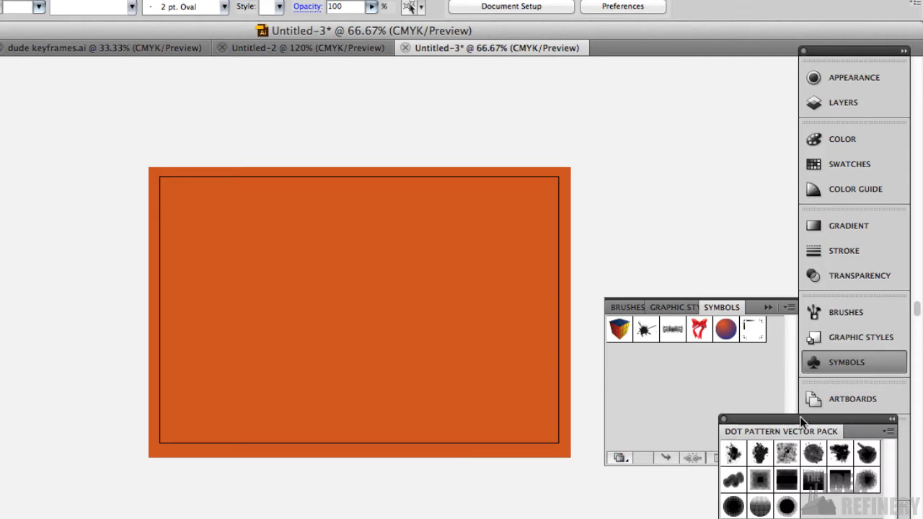
drag(802, 422, 676, 129)
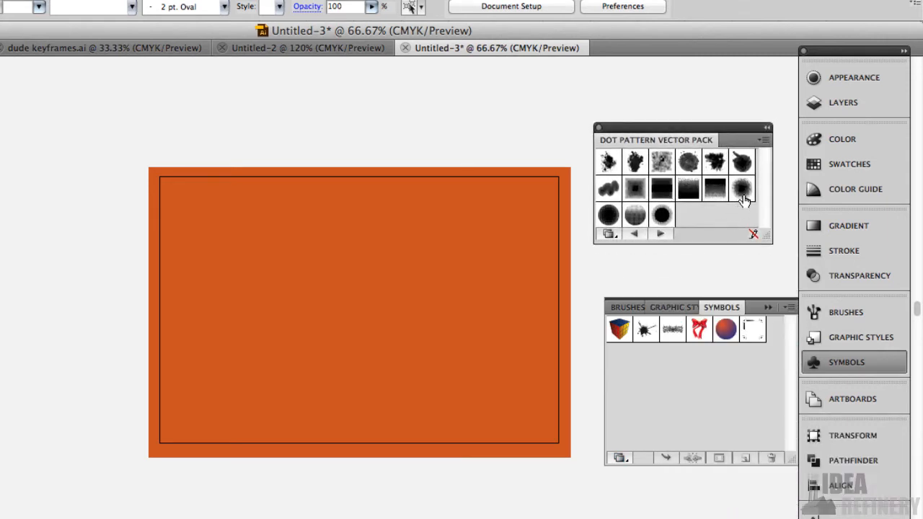
drag(768, 240, 771, 267)
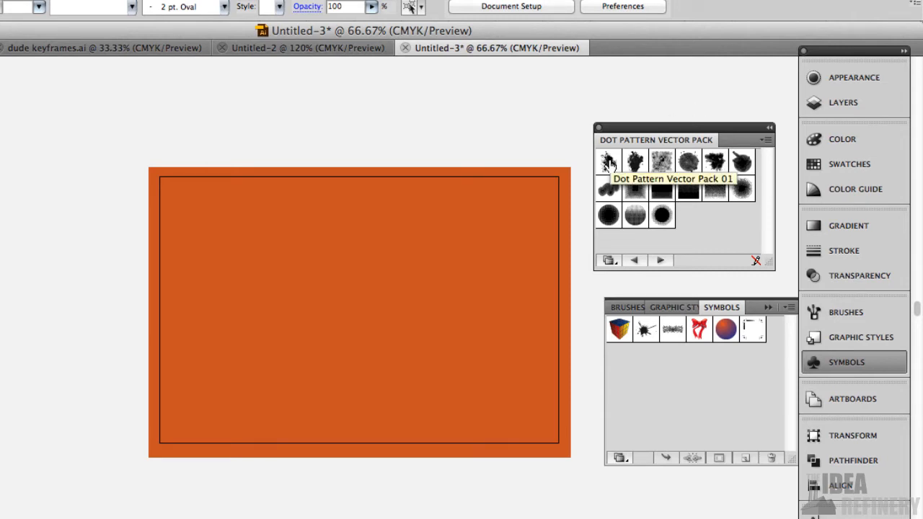
Place the Dot Pattern Vector Pack 01 symbol over the orange rectangle, rotated a quarter turn clockwise and roughly centred on the artboard
click(610, 162)
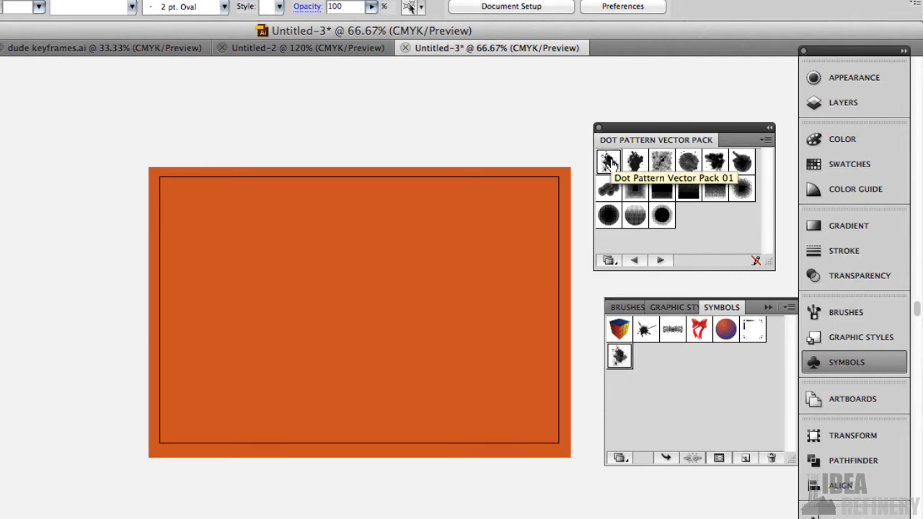
drag(611, 162, 357, 272)
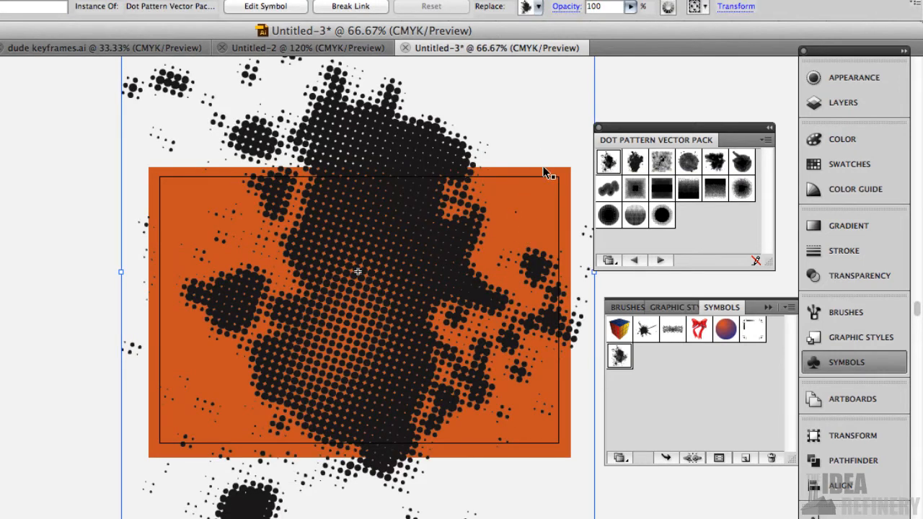
key(super+minus)
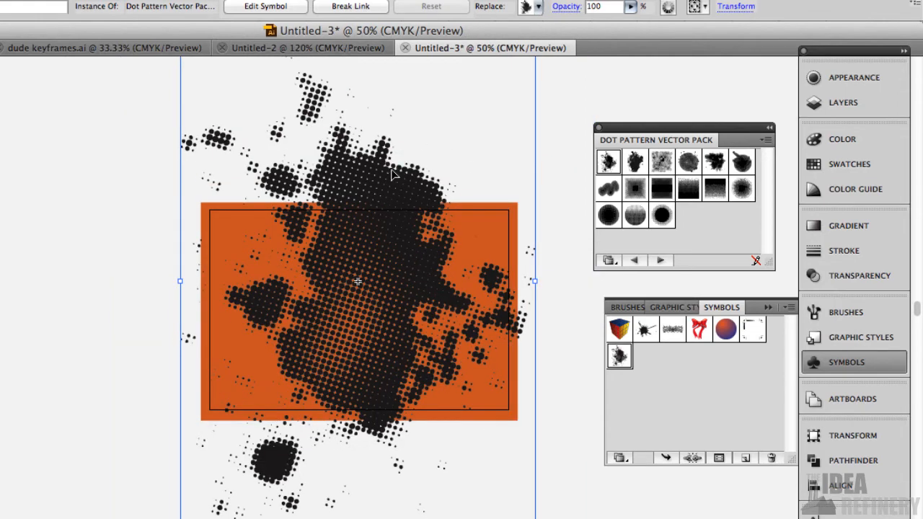
drag(400, 194, 366, 216)
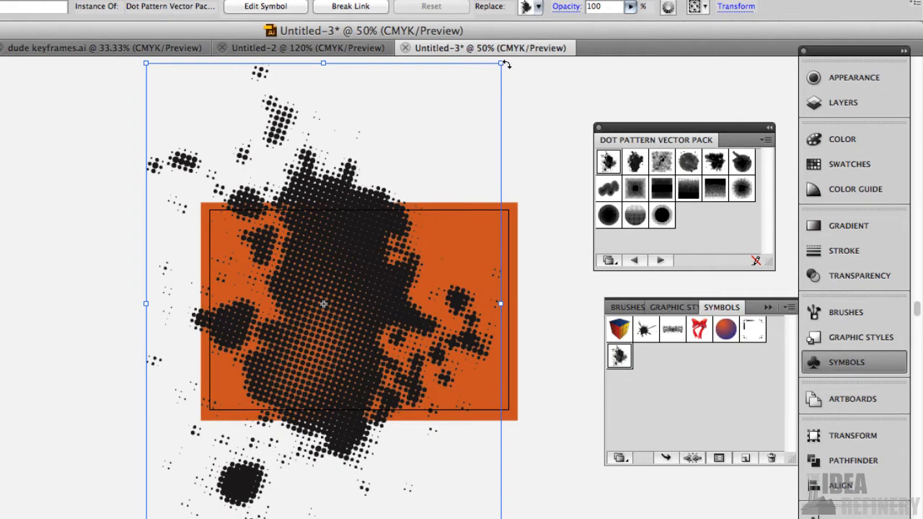
drag(505, 63, 536, 379)
drag(426, 267, 469, 252)
click(546, 94)
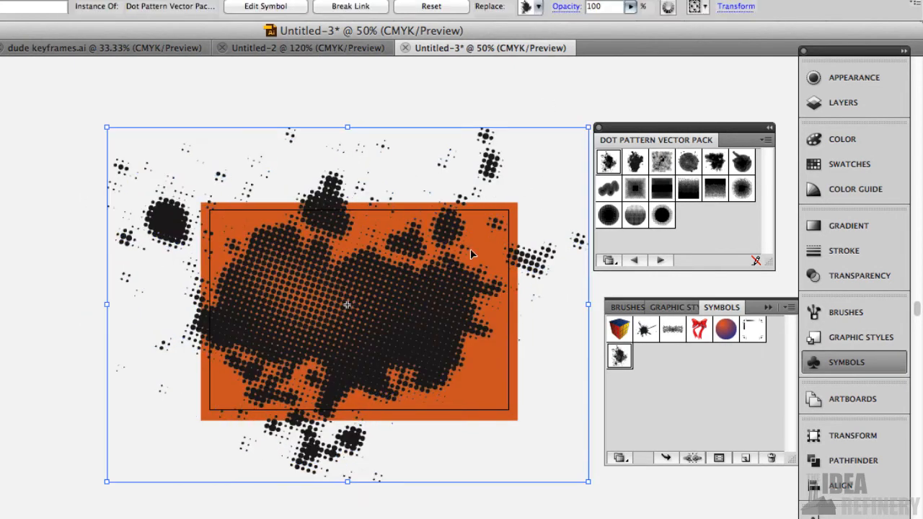
Open the placed Dot Pattern Vector Pack symbol for editing and select all of its dots
click(837, 140)
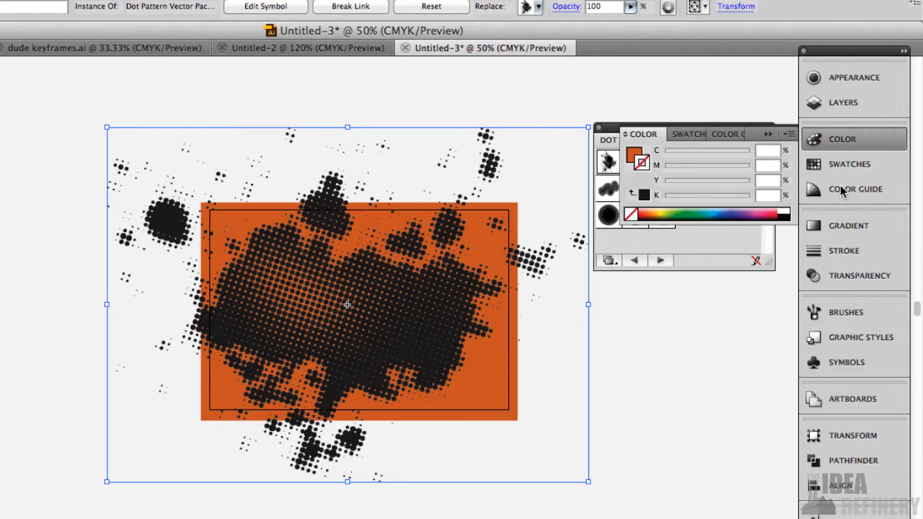
click(640, 155)
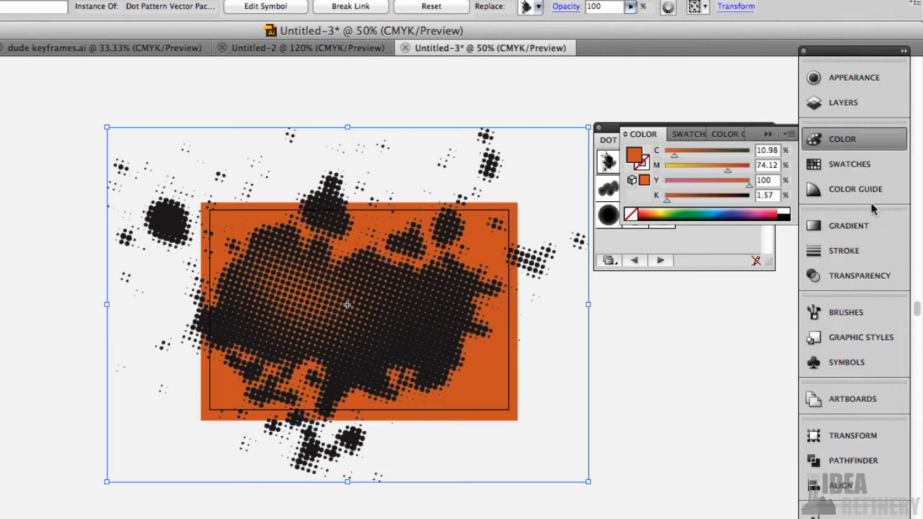
click(865, 363)
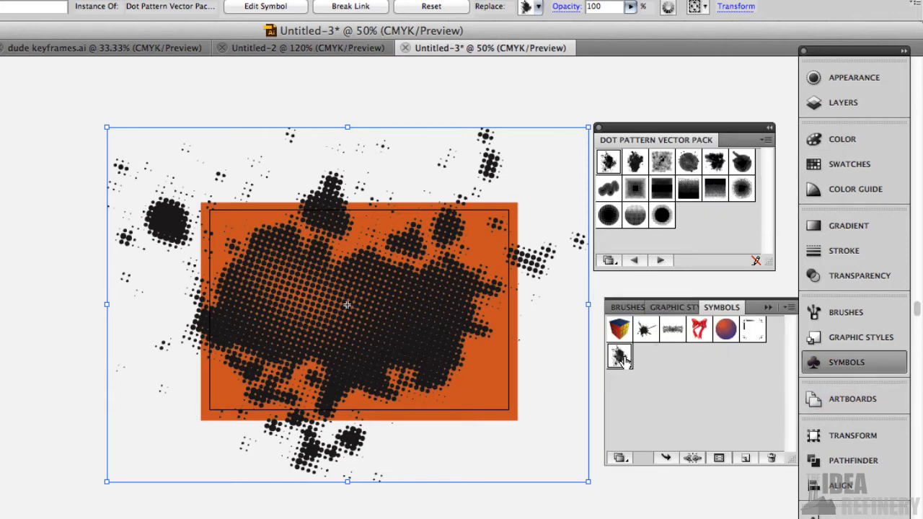
double_click(620, 357)
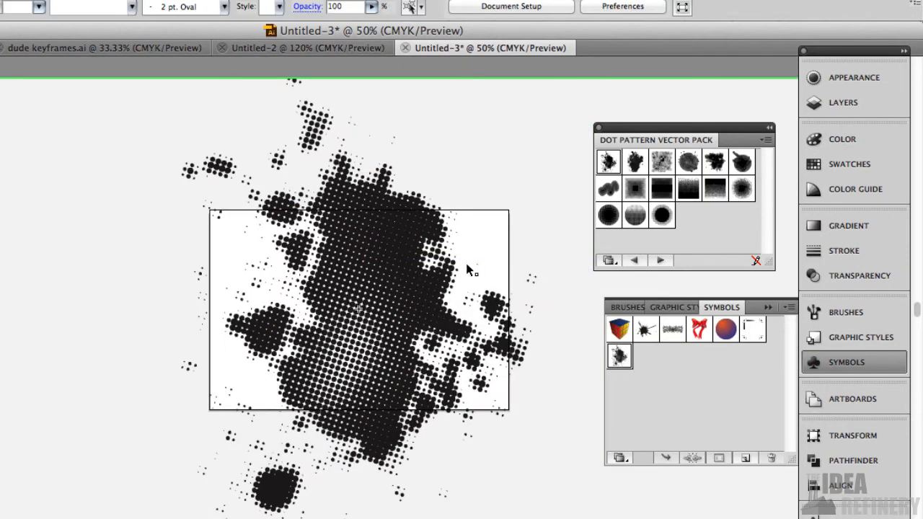
click(378, 251)
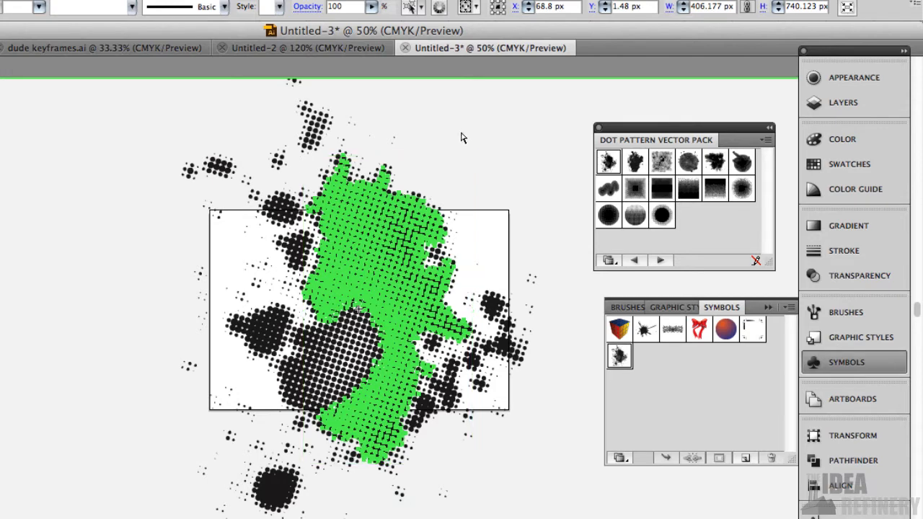
key(super+a)
Fill all the dots inside the symbol with the red-orange swatch and leave symbol editing
click(860, 139)
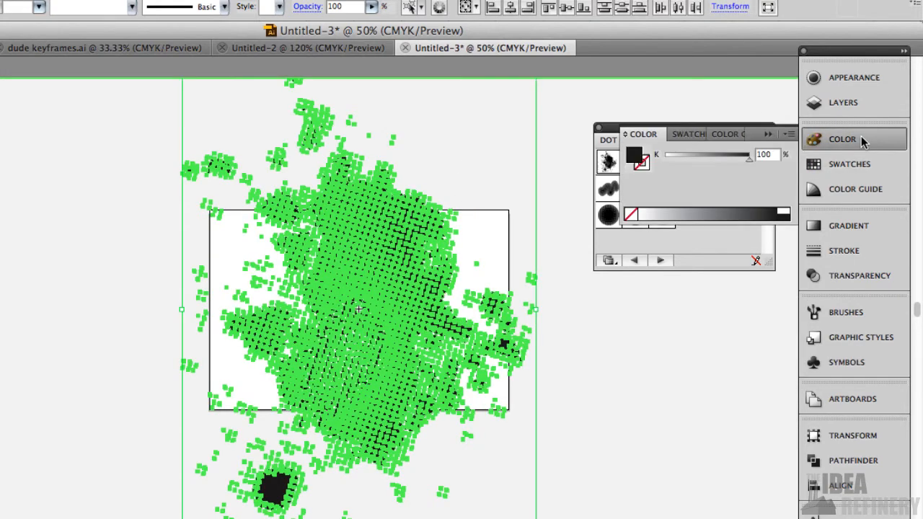
click(789, 136)
click(849, 160)
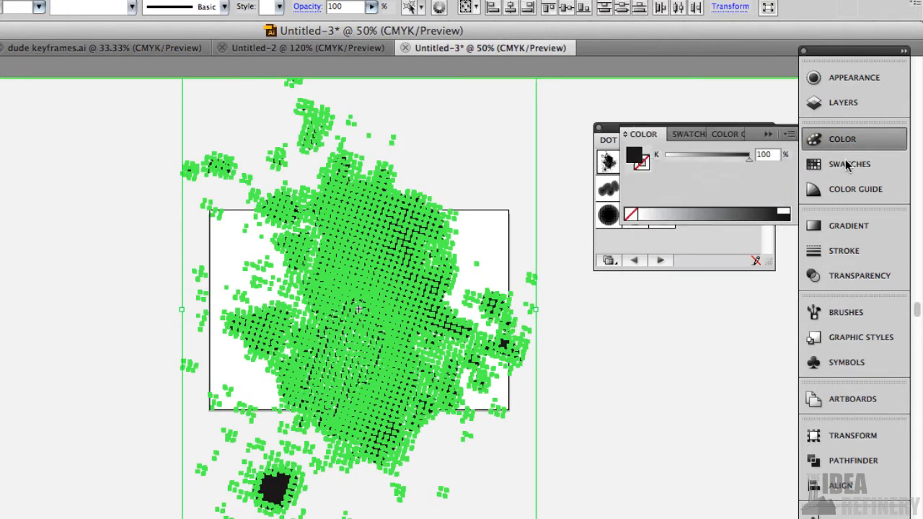
click(850, 164)
click(754, 184)
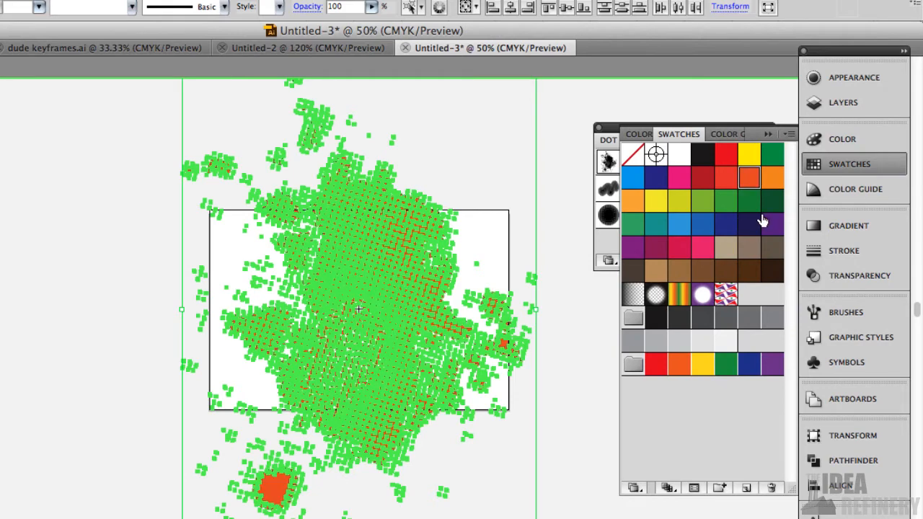
click(529, 86)
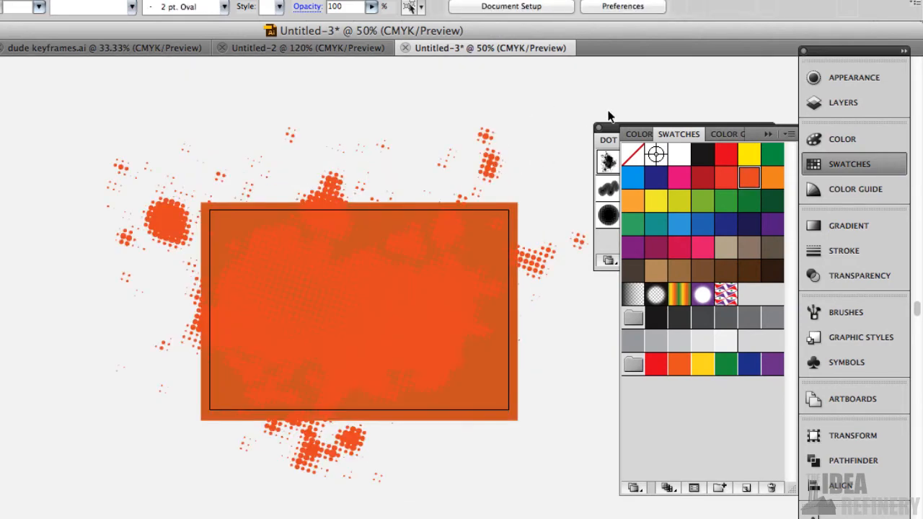
Break the placed pattern's link to its symbol and recolour its dots with the light orange swatch
click(493, 167)
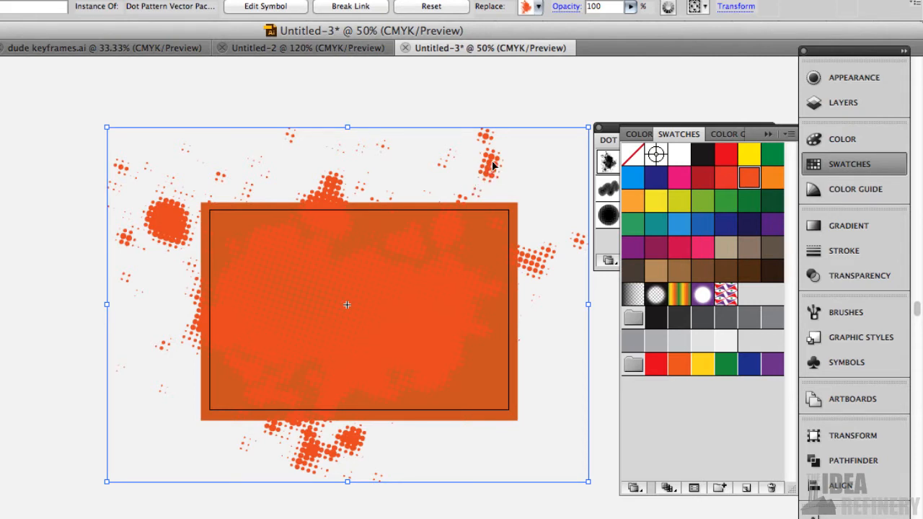
click(362, 33)
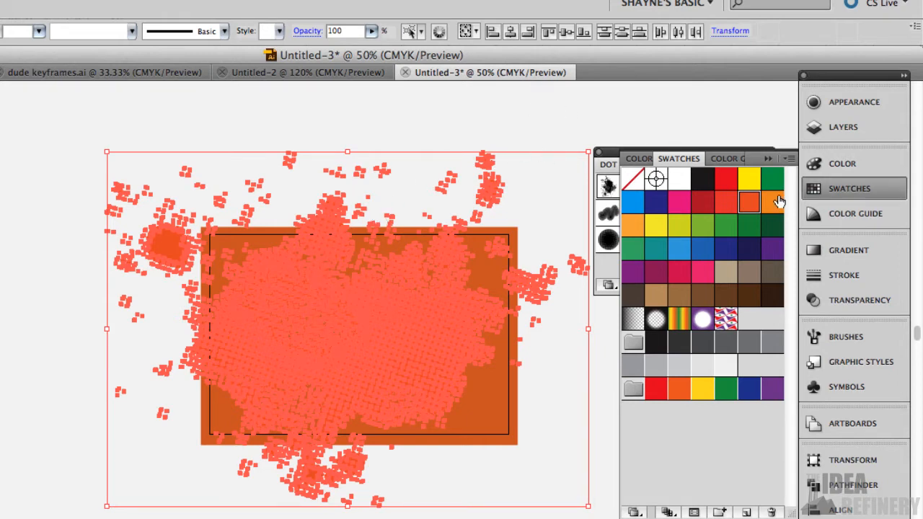
click(632, 225)
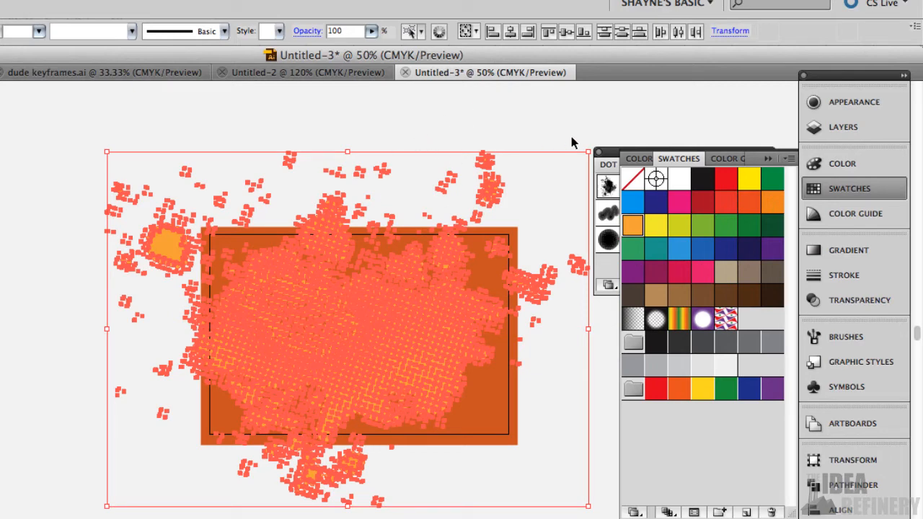
click(538, 205)
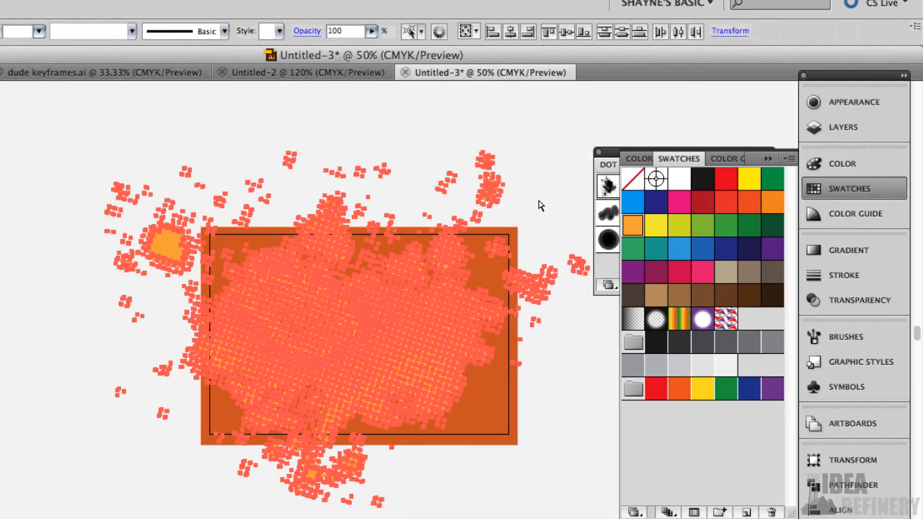
click(545, 212)
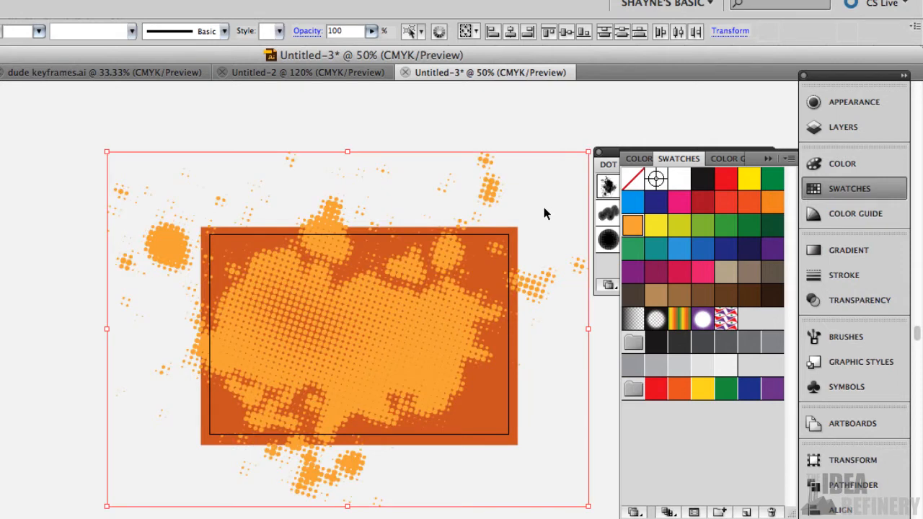
Set the dot pattern's opacity to 42%, and enlarge it while shifting it down over the rectangle
click(860, 300)
click(774, 263)
drag(772, 280, 720, 280)
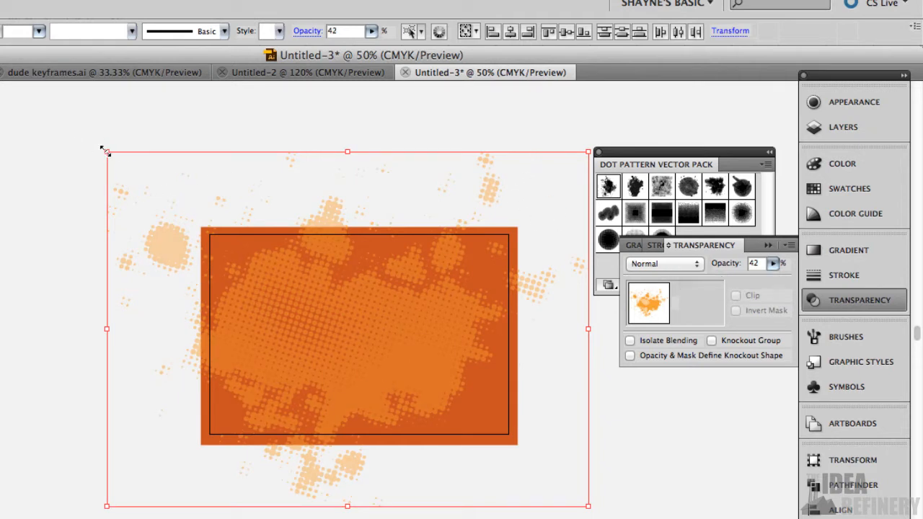
drag(106, 152, 68, 123)
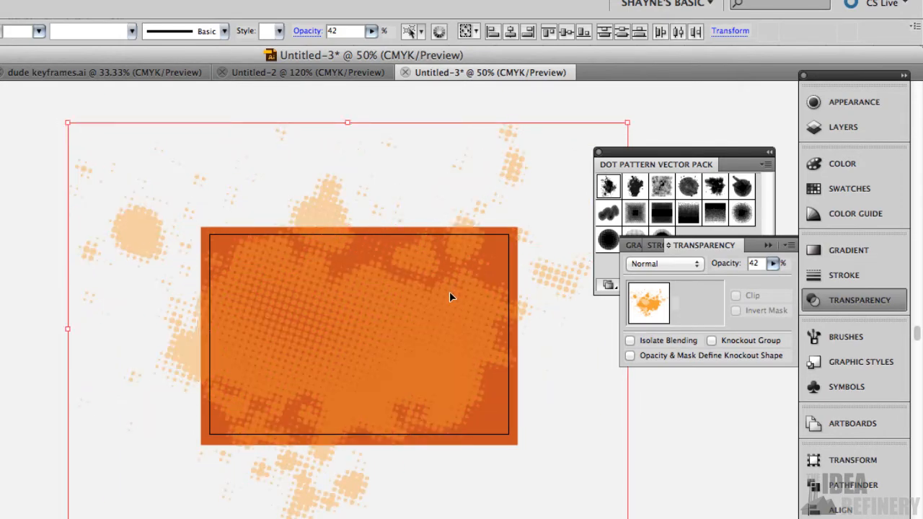
drag(450, 293, 442, 354)
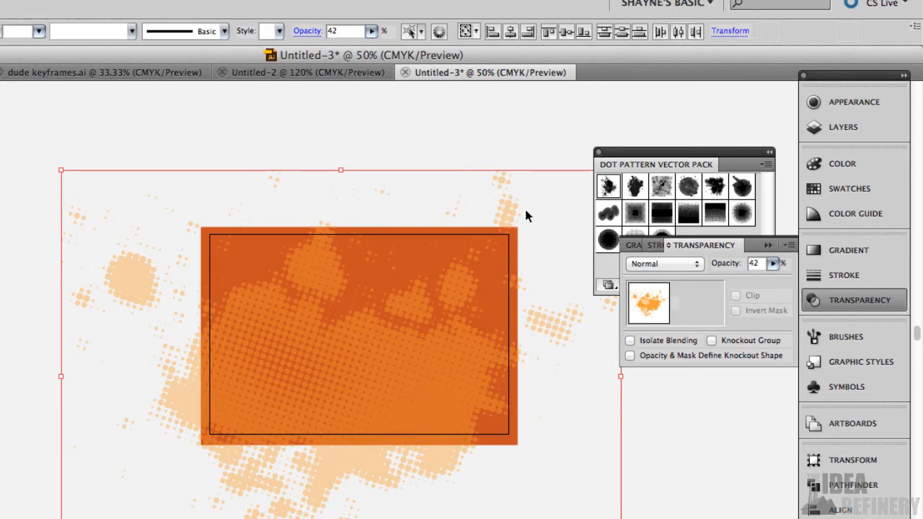
Replace the dot pattern with the third symbol of the Dot Pattern Vector Pack, placed over the rectangle with its symbol link broken
key(Delete)
drag(662, 188, 340, 303)
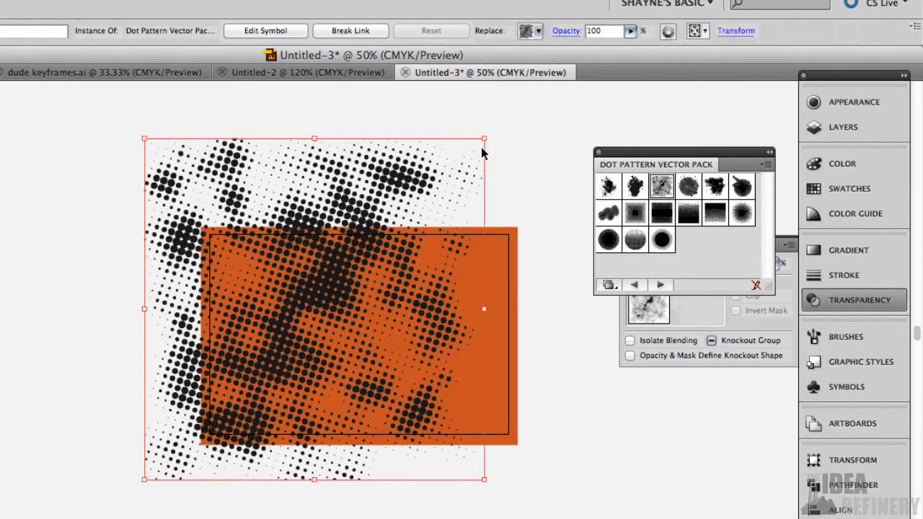
click(365, 31)
Recolour the new pattern's dots with the light orange swatch and set their opacity to 33%
click(841, 165)
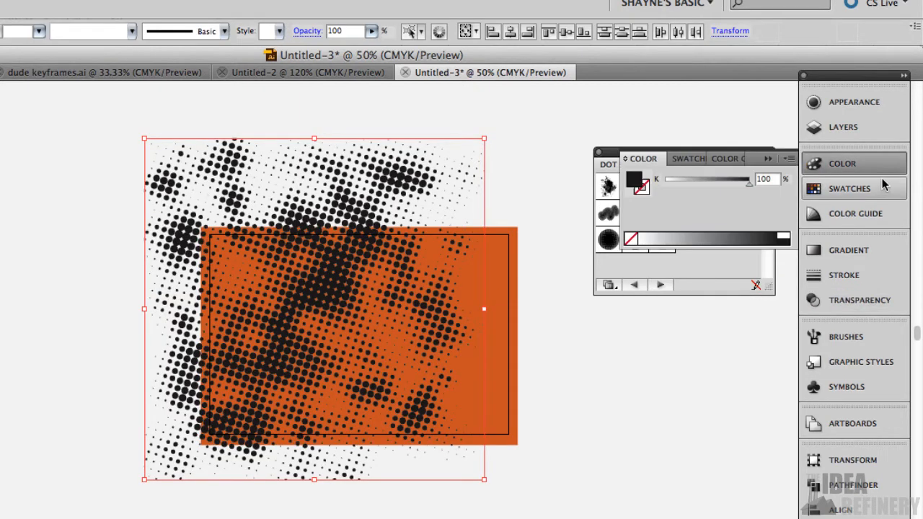
click(885, 187)
click(634, 226)
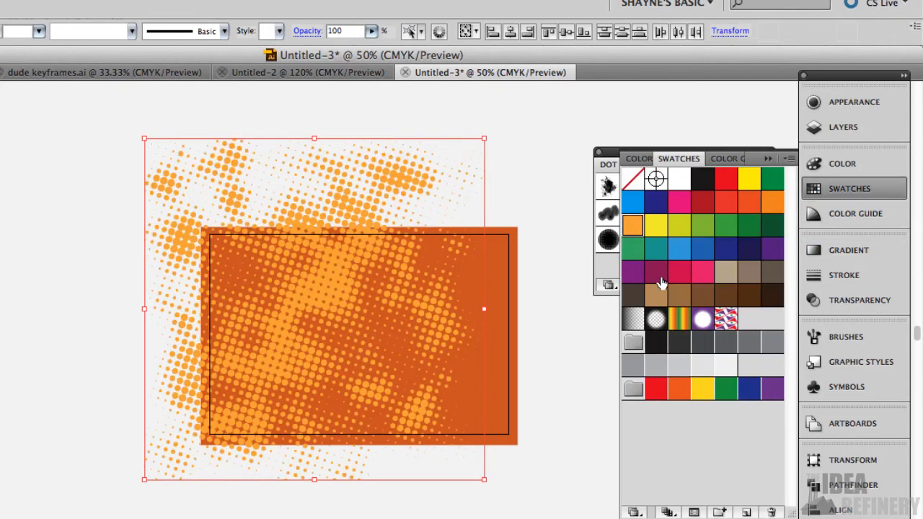
click(871, 304)
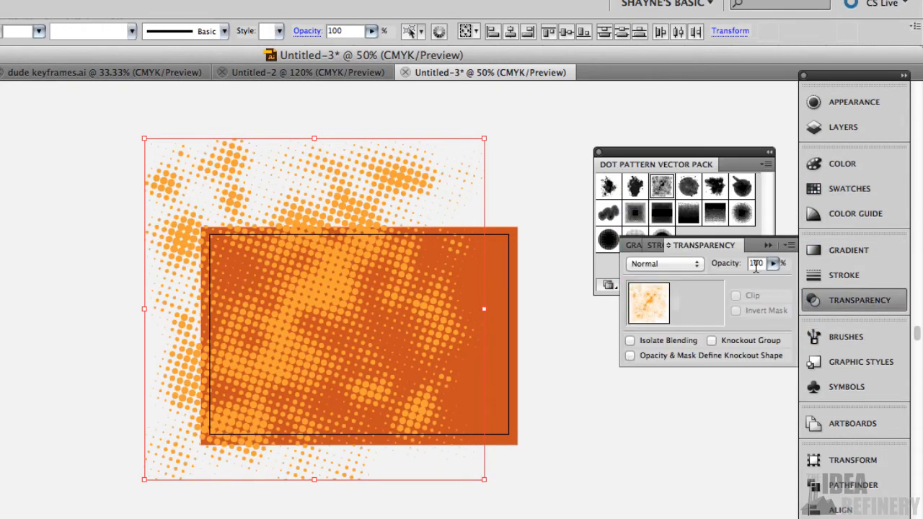
click(773, 263)
drag(771, 282, 714, 283)
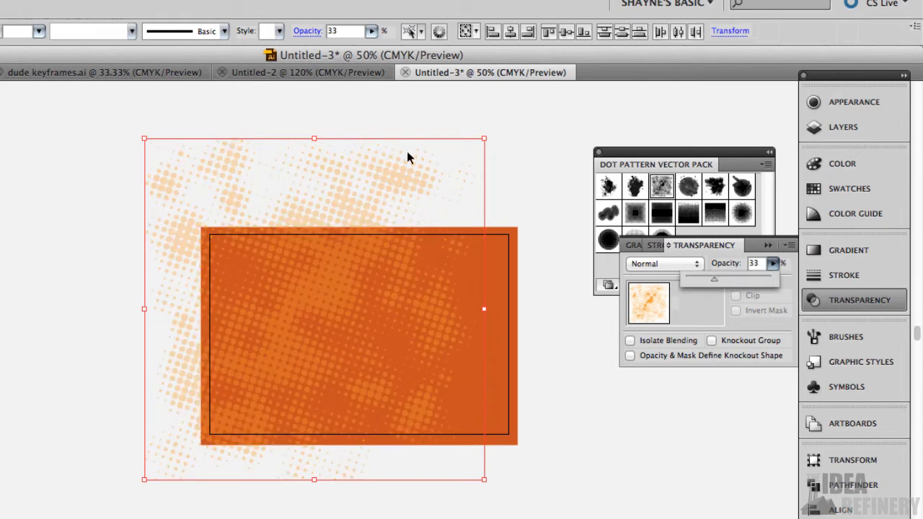
click(522, 152)
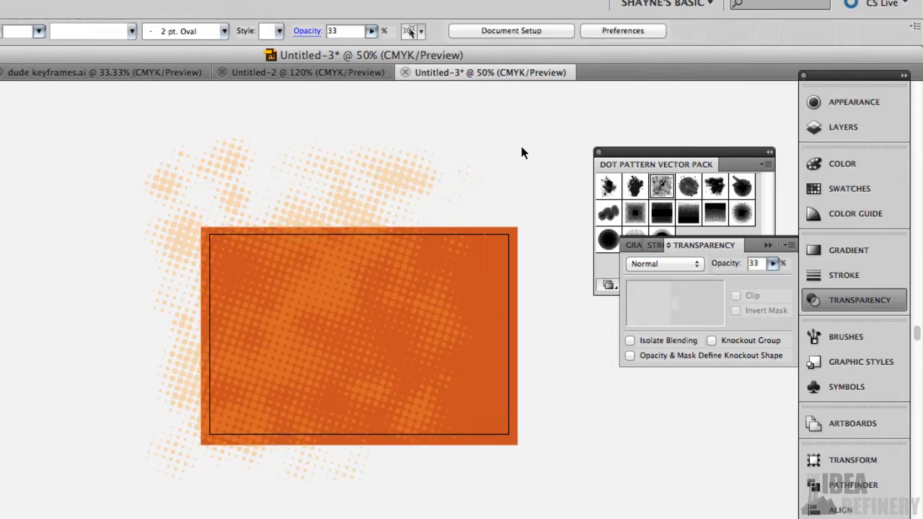
Select all the loose pattern dots without the background rectangle and group them
click(409, 186)
click(483, 141)
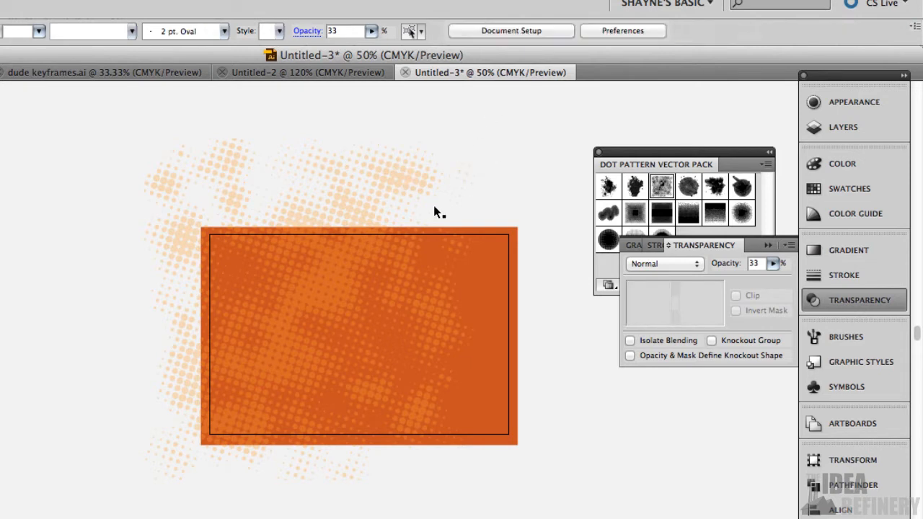
click(338, 173)
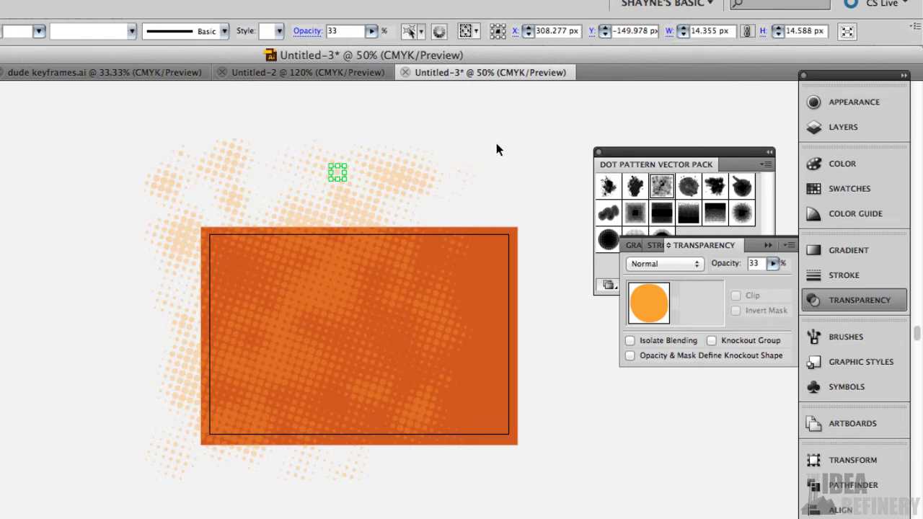
click(374, 160)
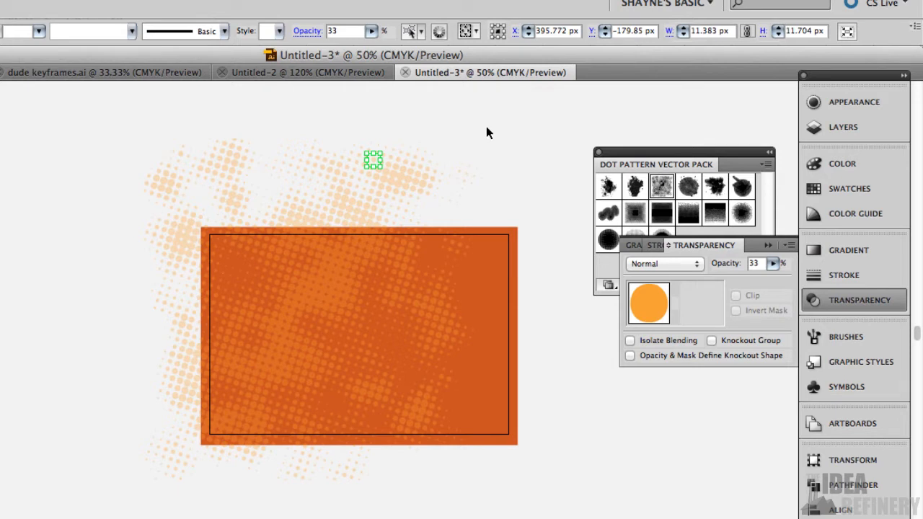
drag(492, 119, 80, 518)
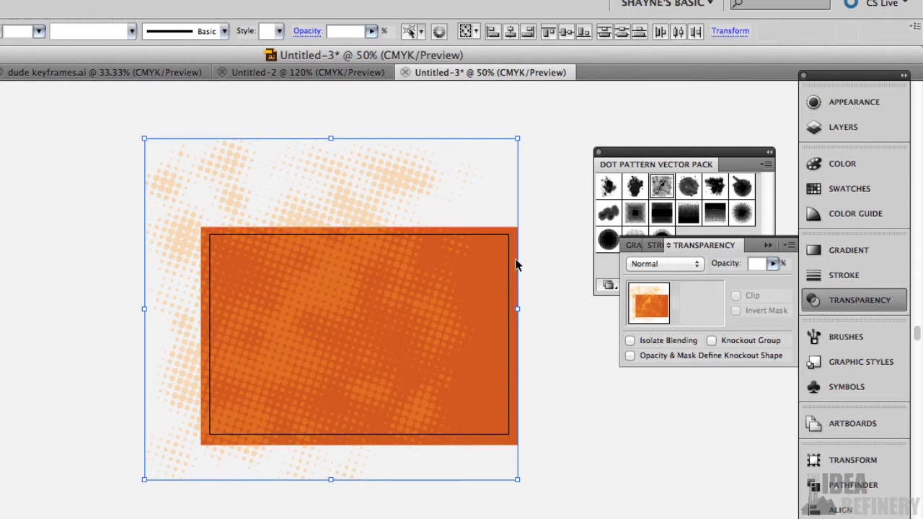
shift+click(516, 261)
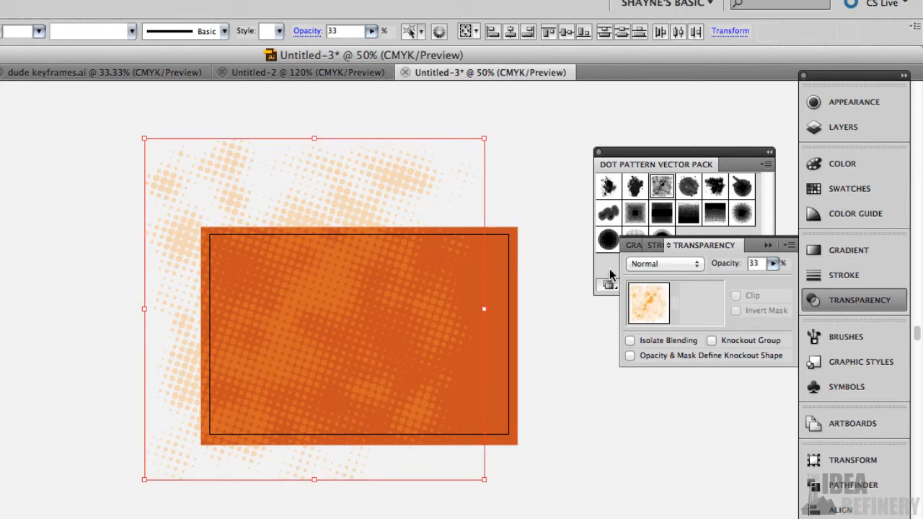
key(super+g)
Shift the grouped dot pattern to the right so that it spans the full width of the artboard
drag(438, 181, 478, 184)
click(534, 163)
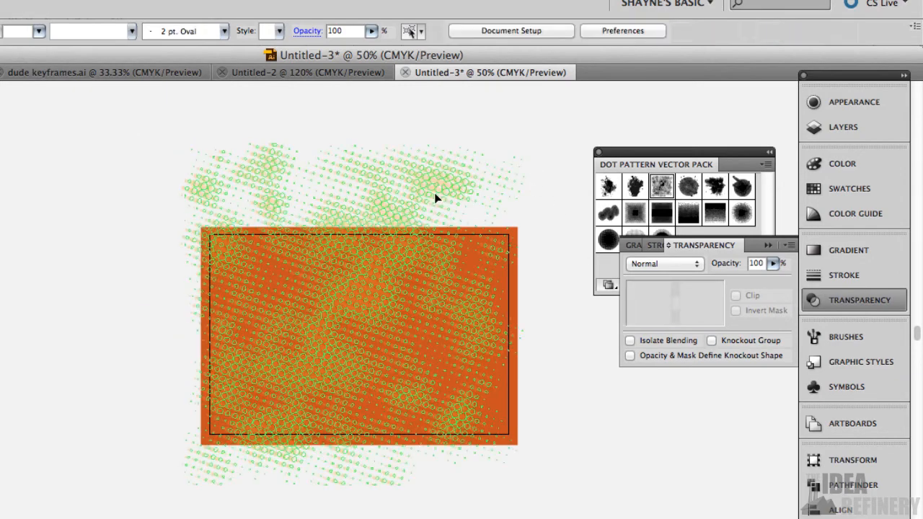
click(435, 193)
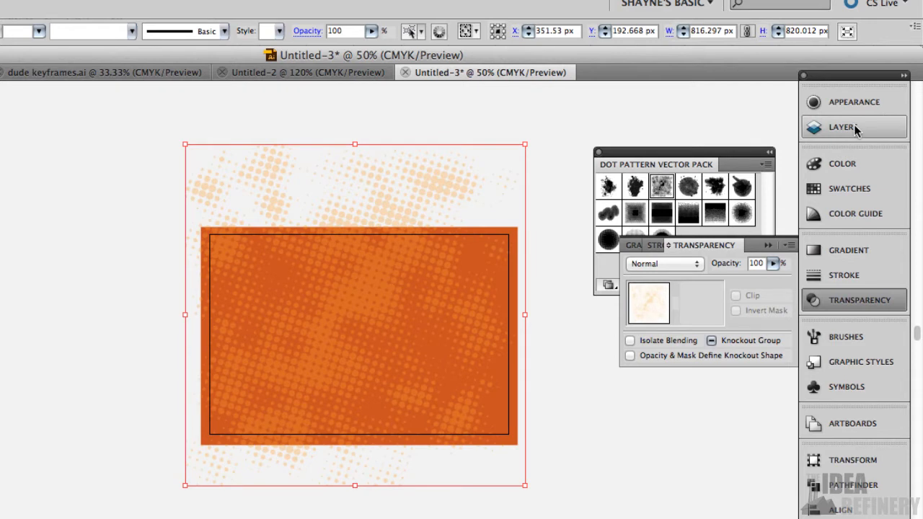
click(548, 120)
click(465, 176)
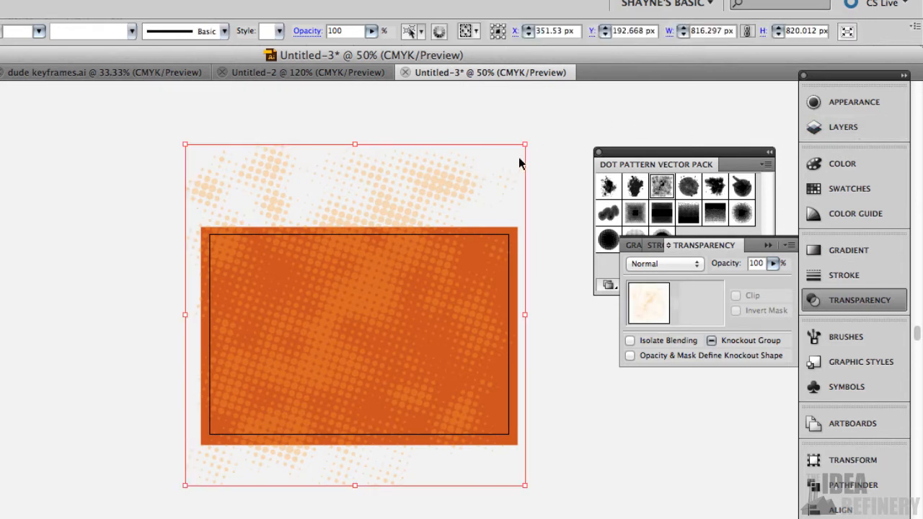
Collapse the background layer, shorten the layer list and add a new layer above it
click(862, 126)
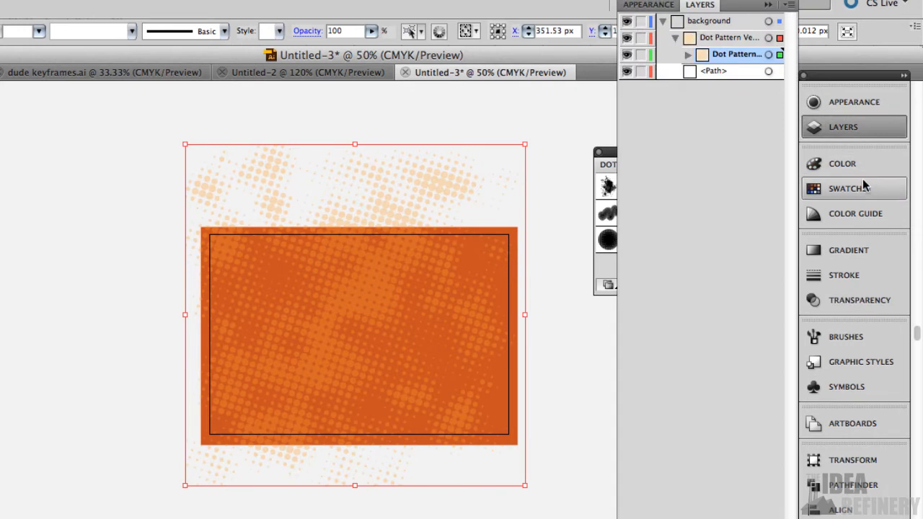
click(663, 21)
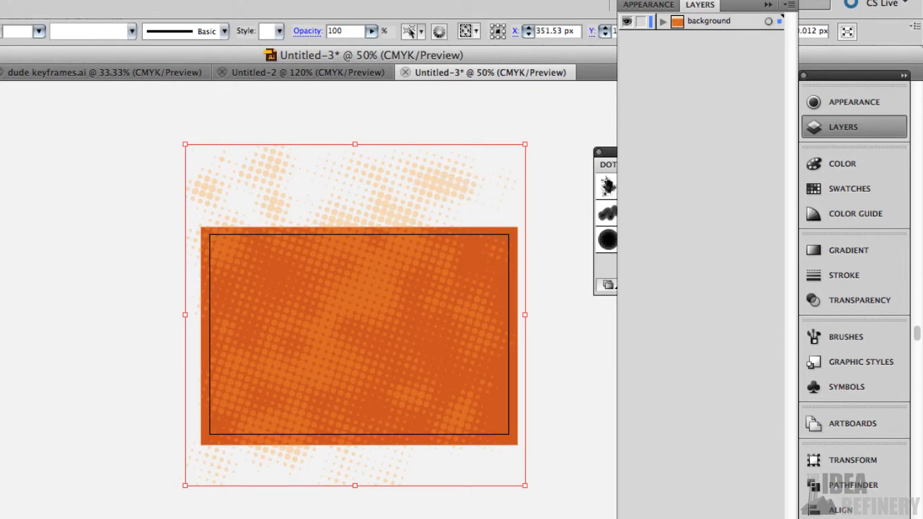
drag(792, 518, 780, 280)
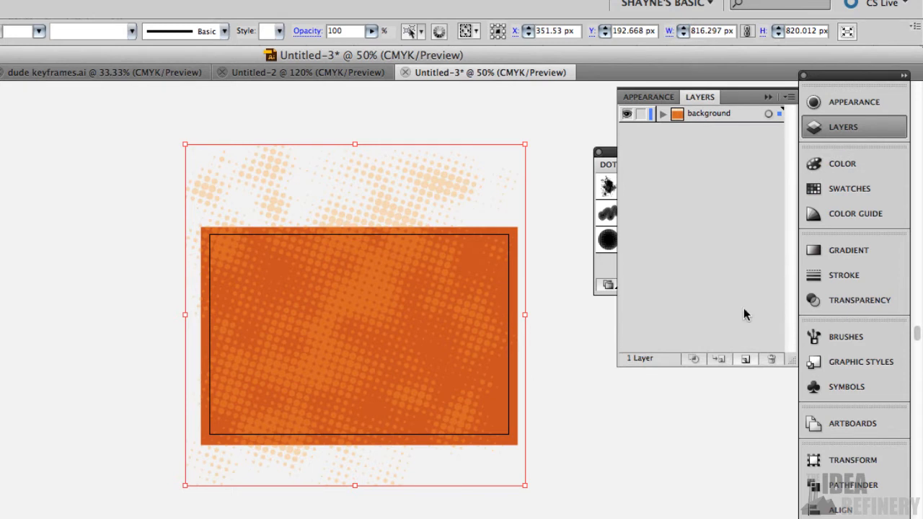
click(745, 360)
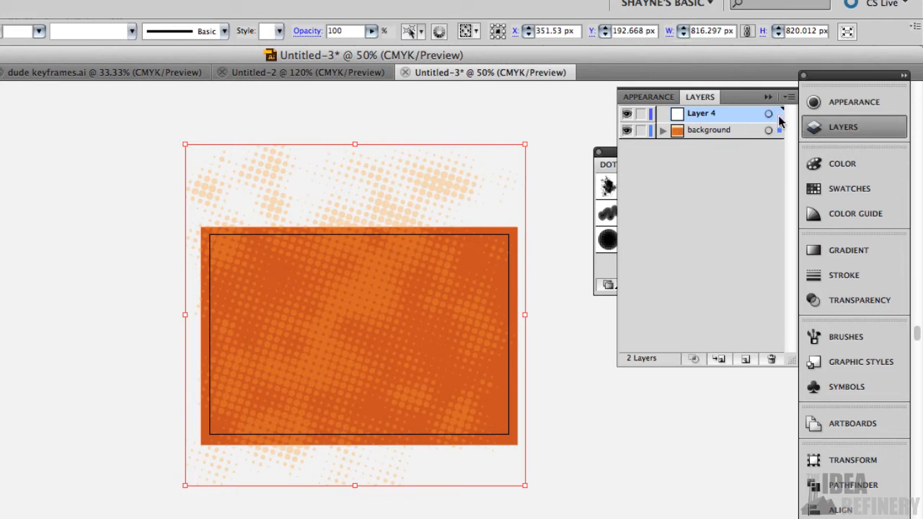
Move the grouped dot pattern from the background layer onto the new empty layer above and collapse the background layer
click(544, 132)
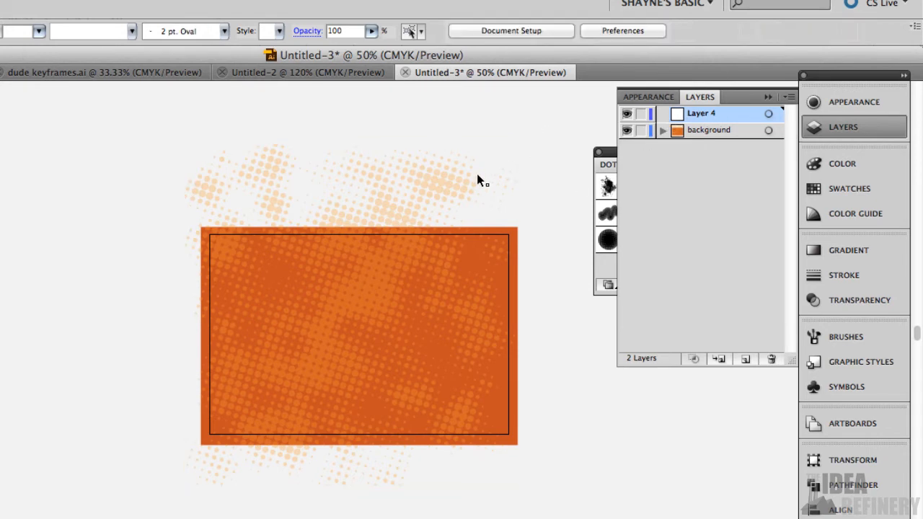
click(465, 183)
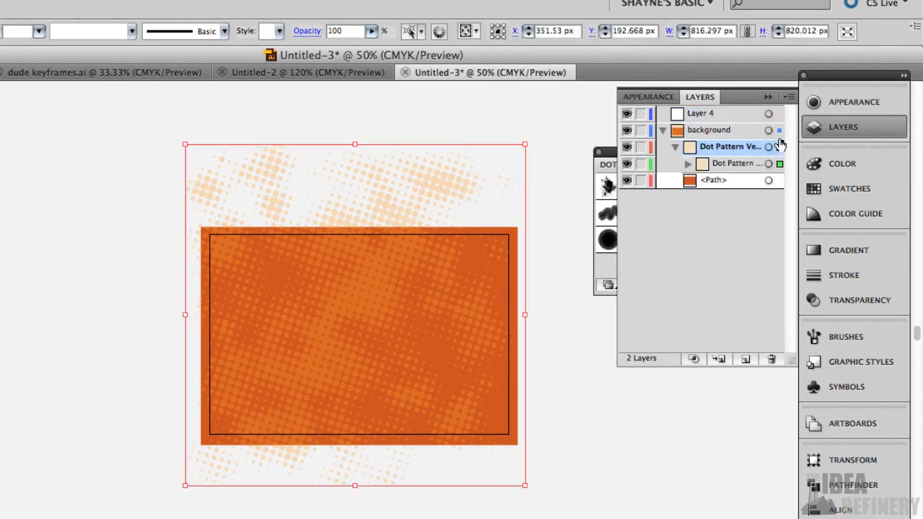
drag(780, 132, 780, 114)
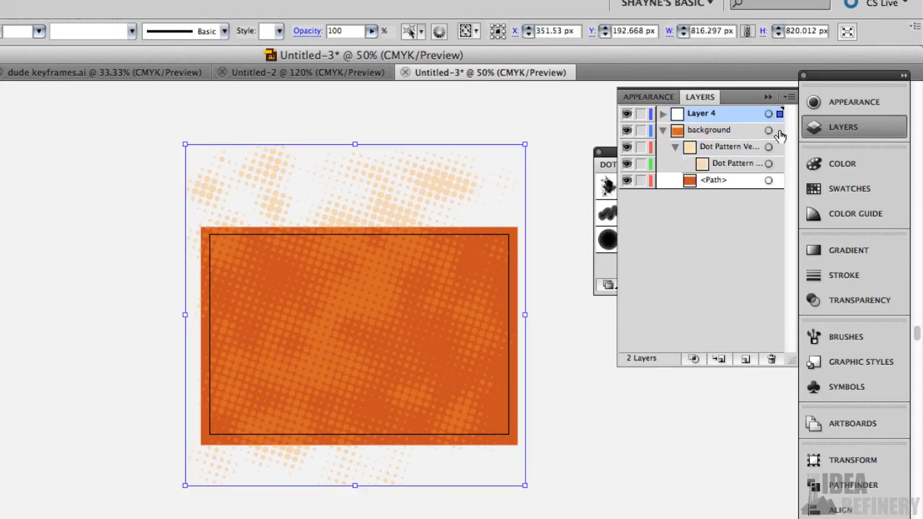
click(663, 130)
Rename the layer holding the dot pattern as "halftone dots" and deselect the artwork
double_click(707, 116)
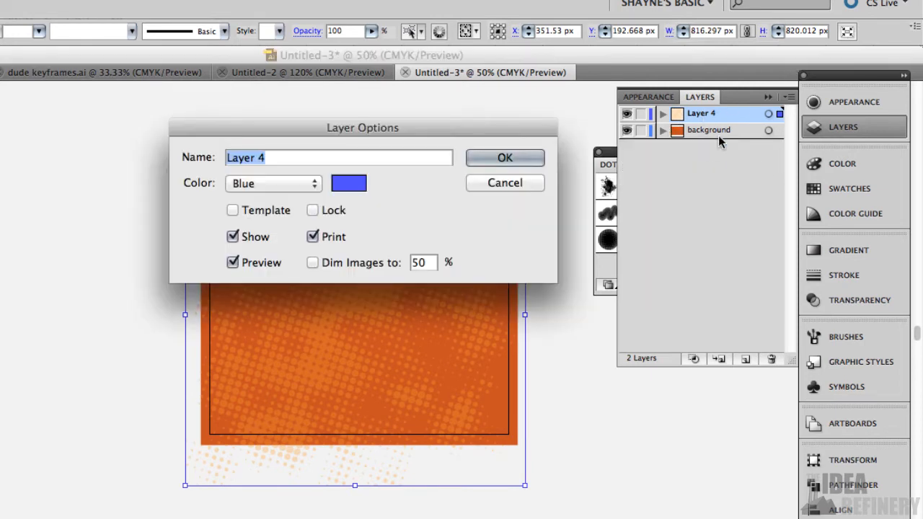
text(ha)
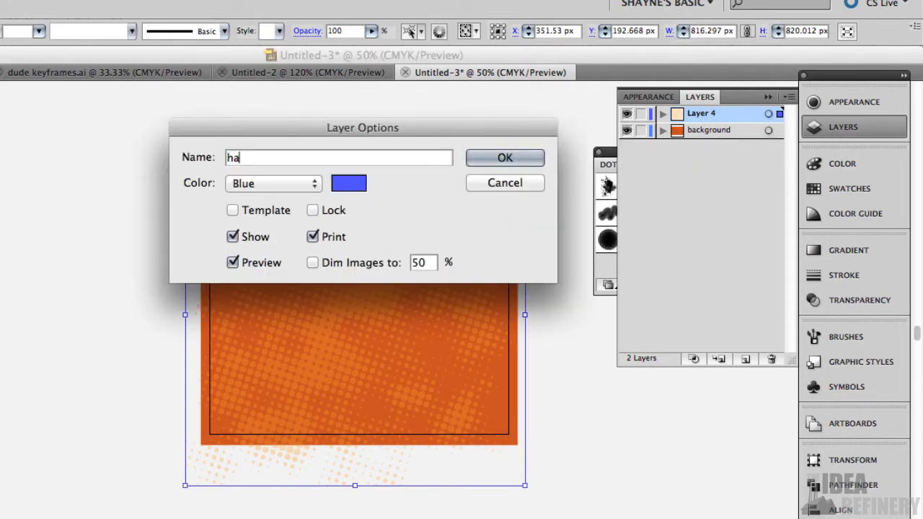
text(lftone dots)
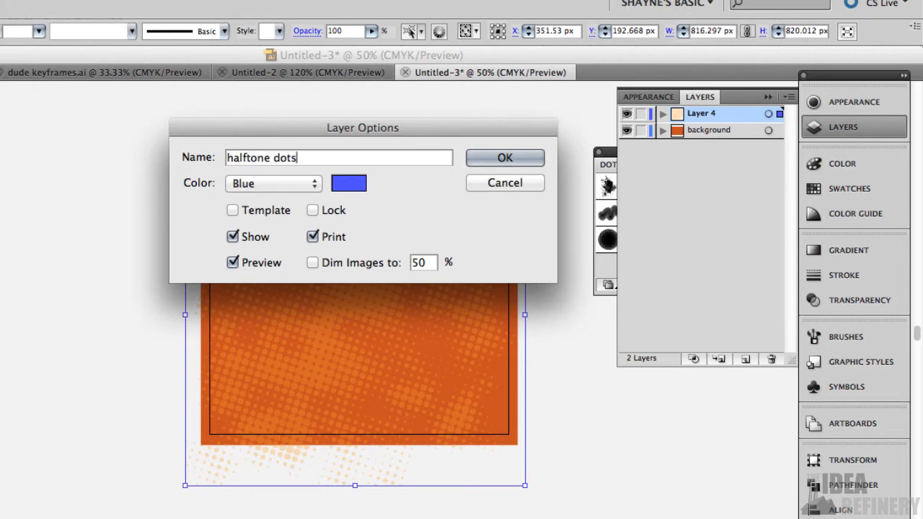
key(Return)
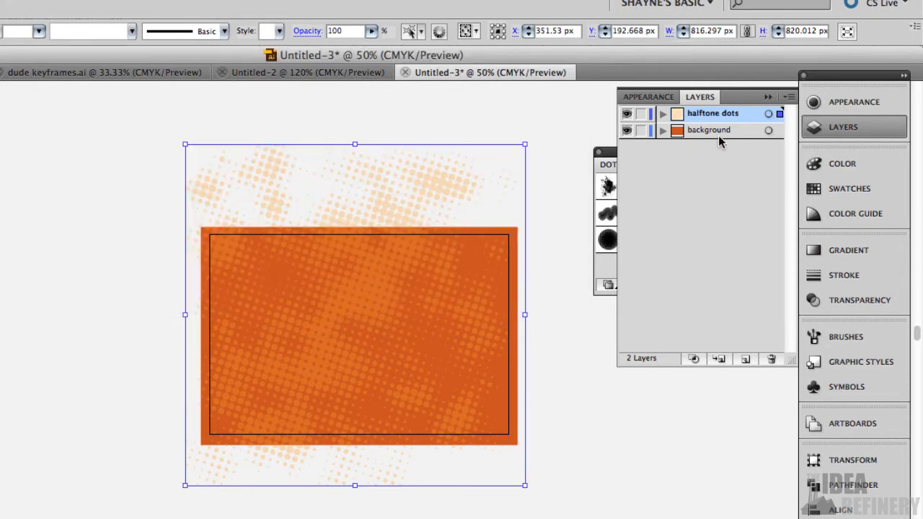
click(484, 108)
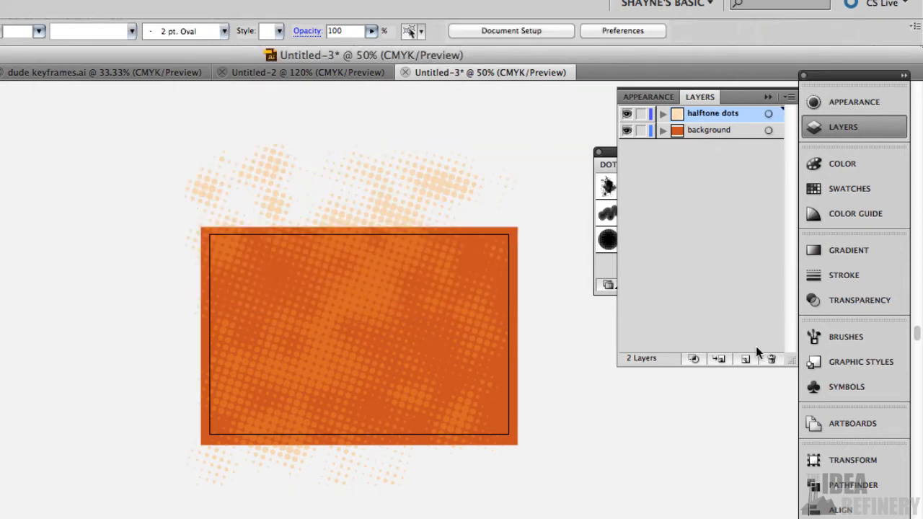
key(t)
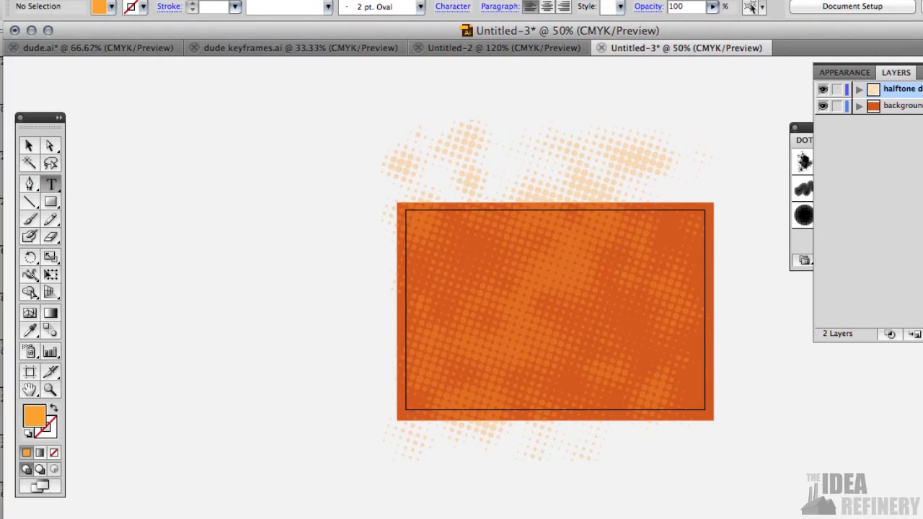
click(471, 250)
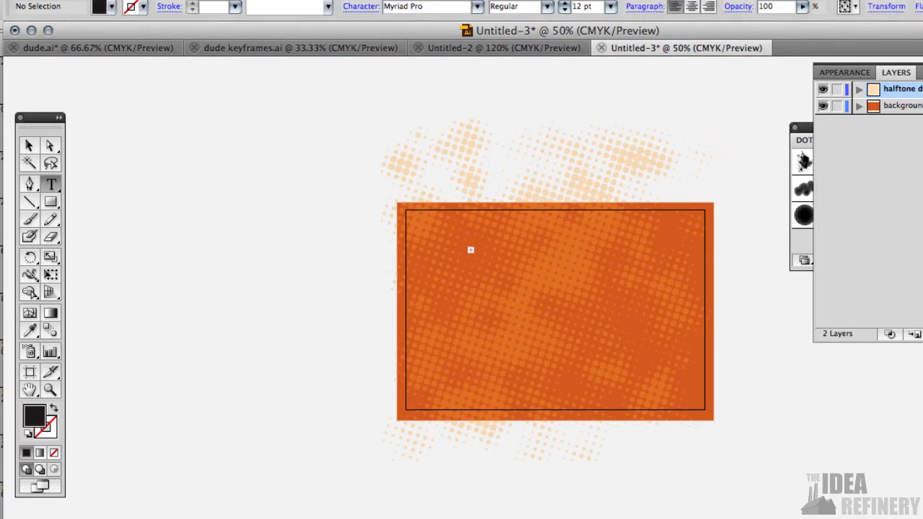
click(29, 146)
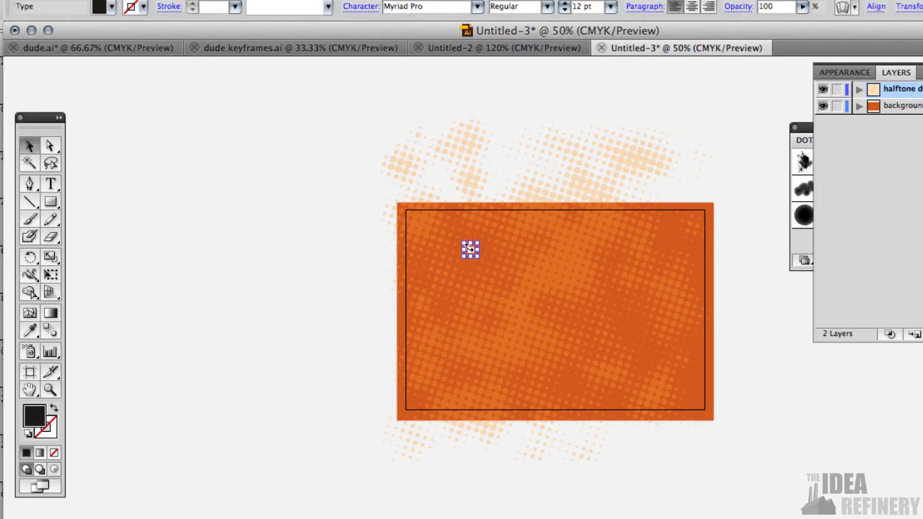
click(347, 223)
click(51, 183)
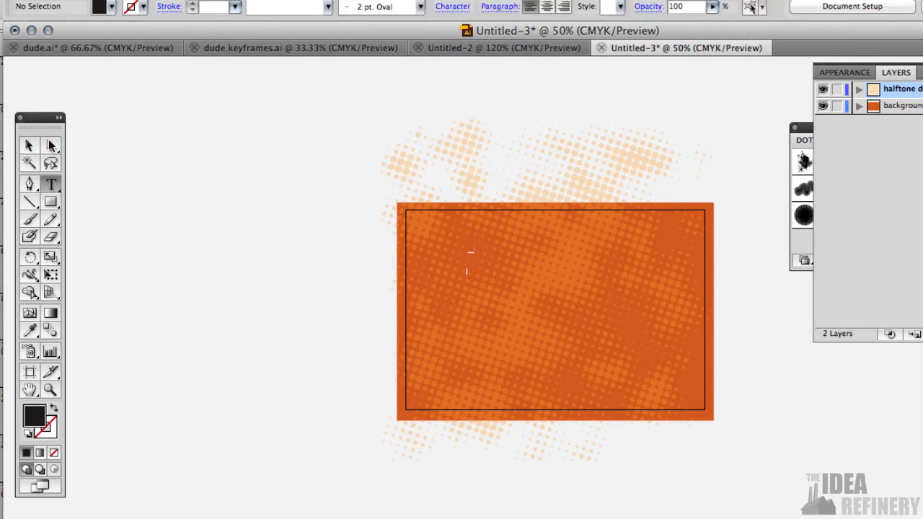
Lock the halftone dots and background layers and add a new layer above them
click(29, 145)
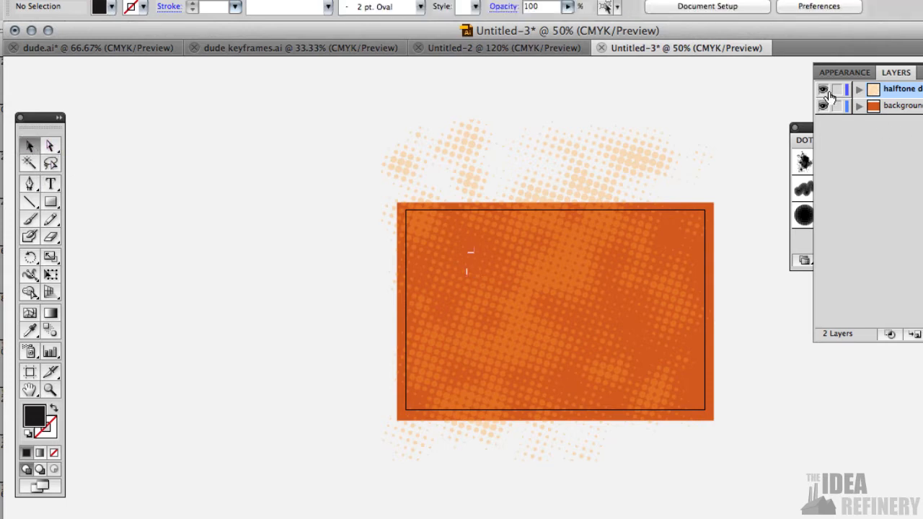
drag(837, 89, 837, 105)
key(super+l)
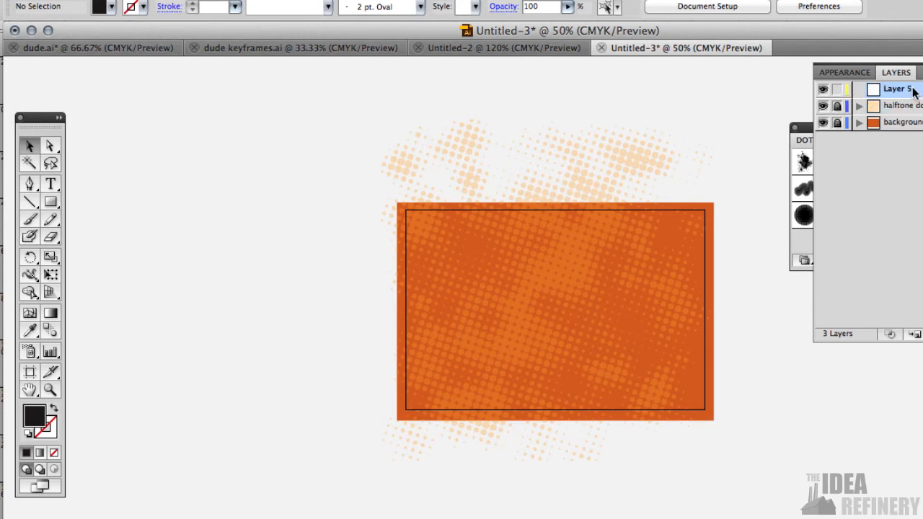
Start a text line reading "I Kn" in the upper part of the artboard and scale it up to 66 pt
click(51, 185)
click(480, 276)
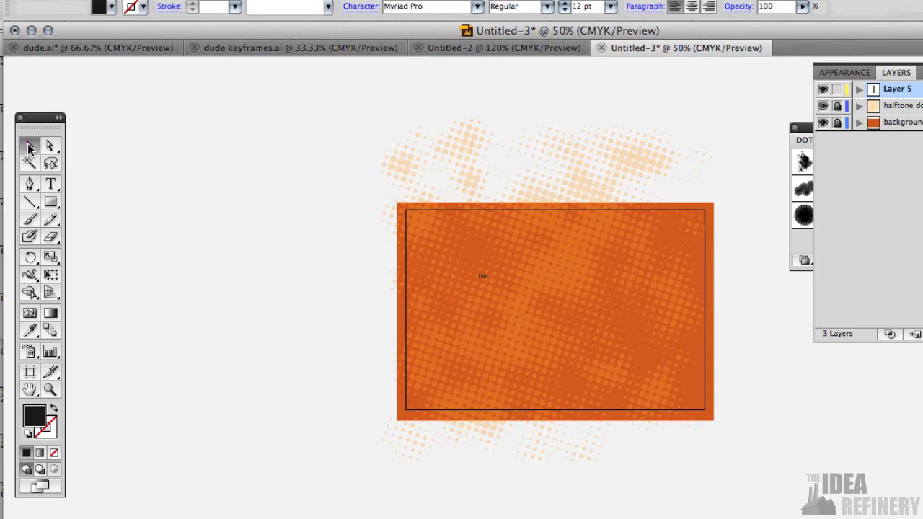
click(29, 146)
drag(493, 270, 517, 244)
click(575, 224)
Complete the text line so that it reads "I Know Who I Am"
key(ctrl+1)
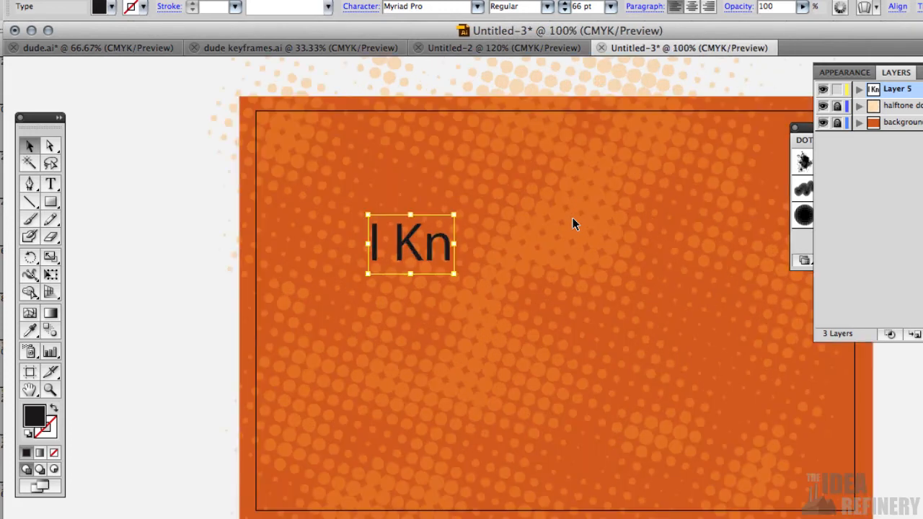
drag(611, 249, 542, 250)
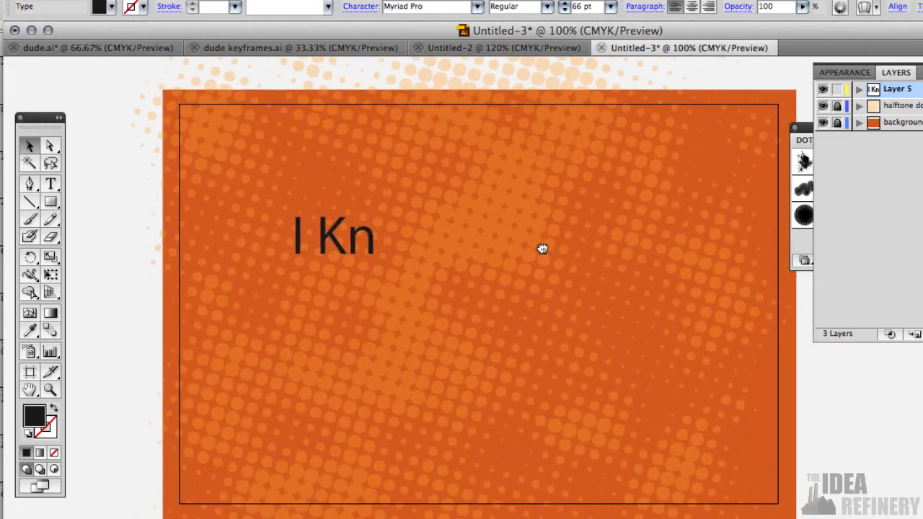
click(50, 185)
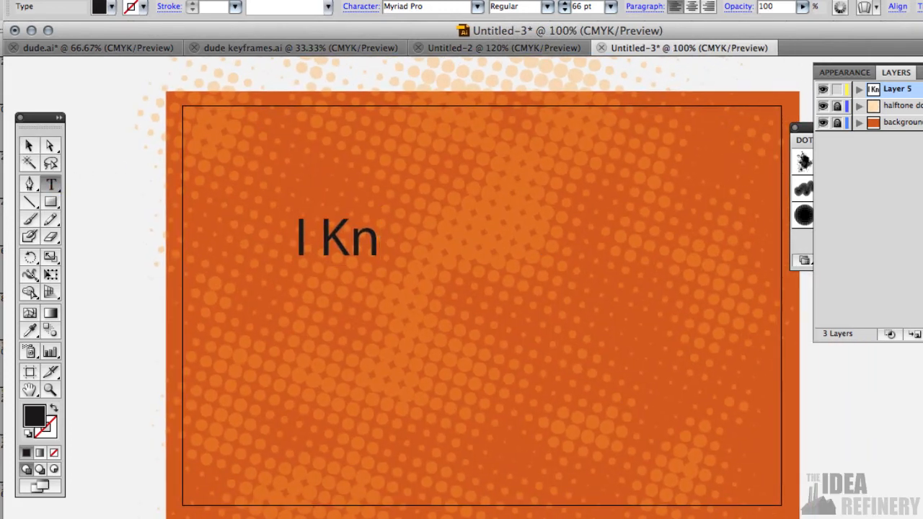
click(379, 239)
text(ow)
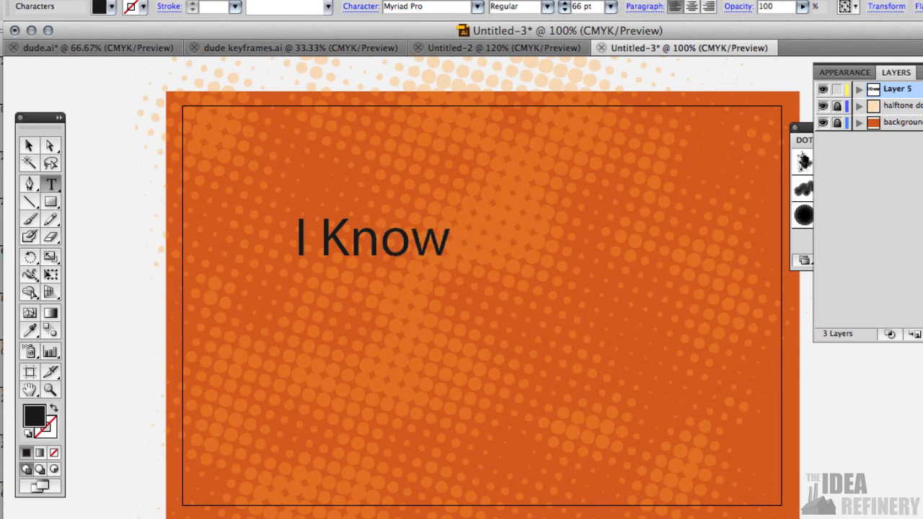
text( Who)
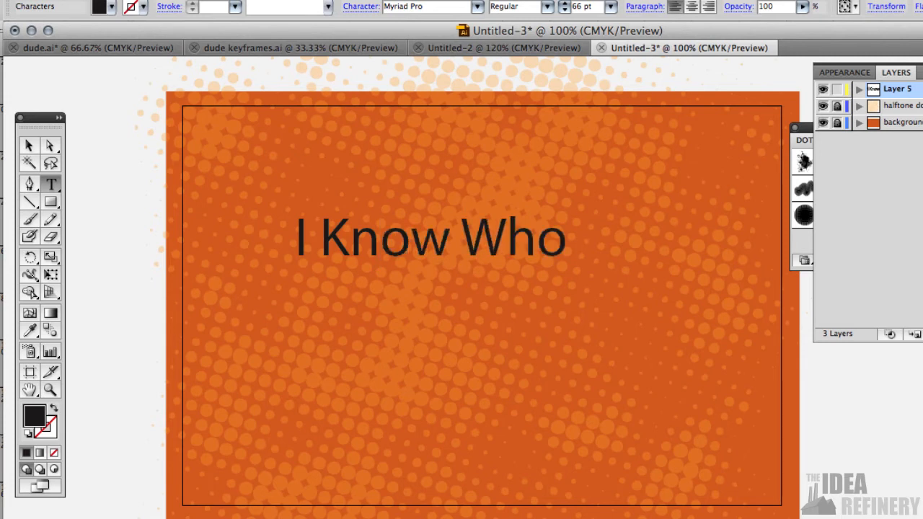
text( I Am)
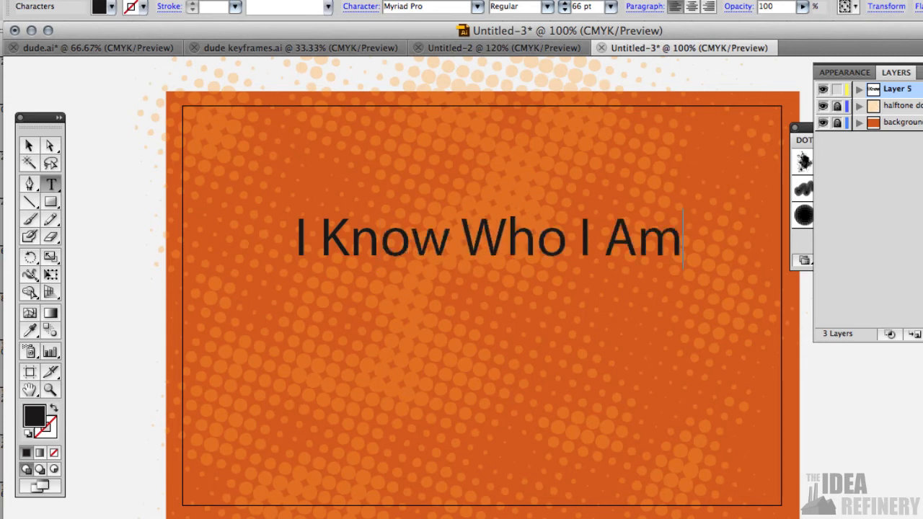
click(29, 147)
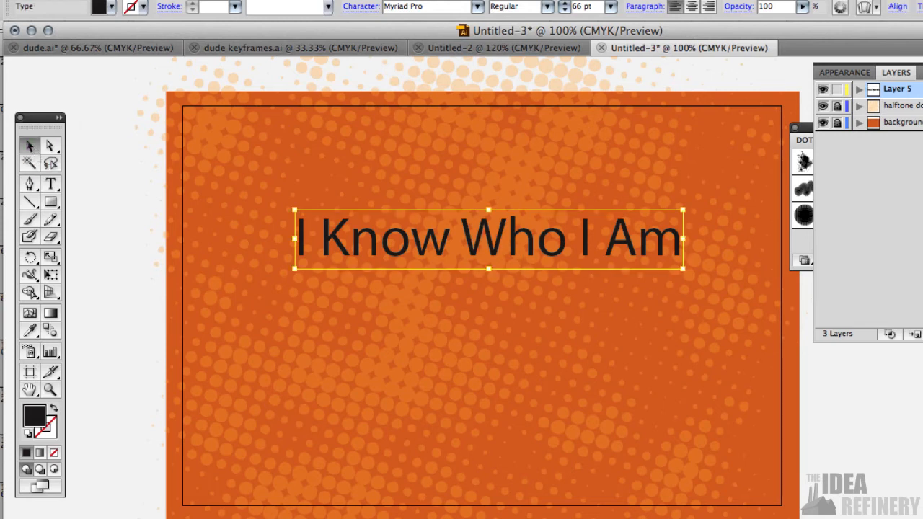
Set the font of the "I Know Who I Am" text to Rockwell Extra Bold
click(50, 184)
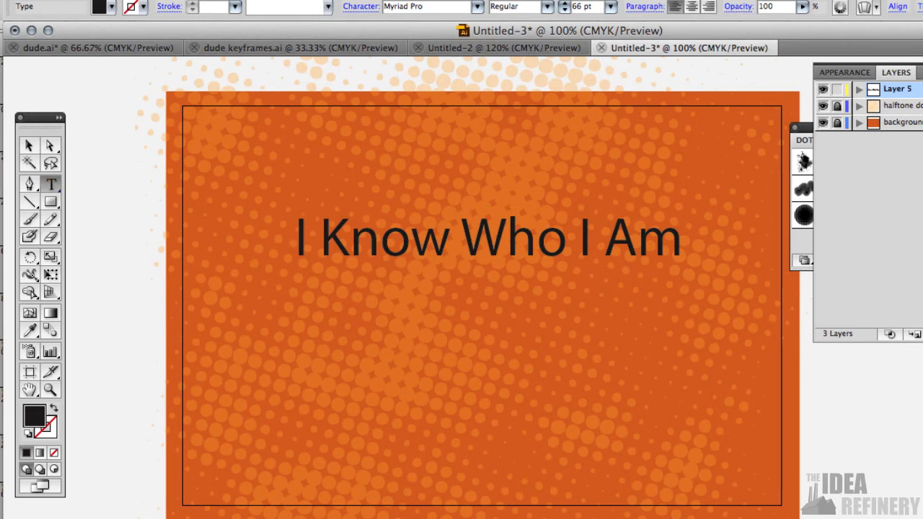
click(30, 147)
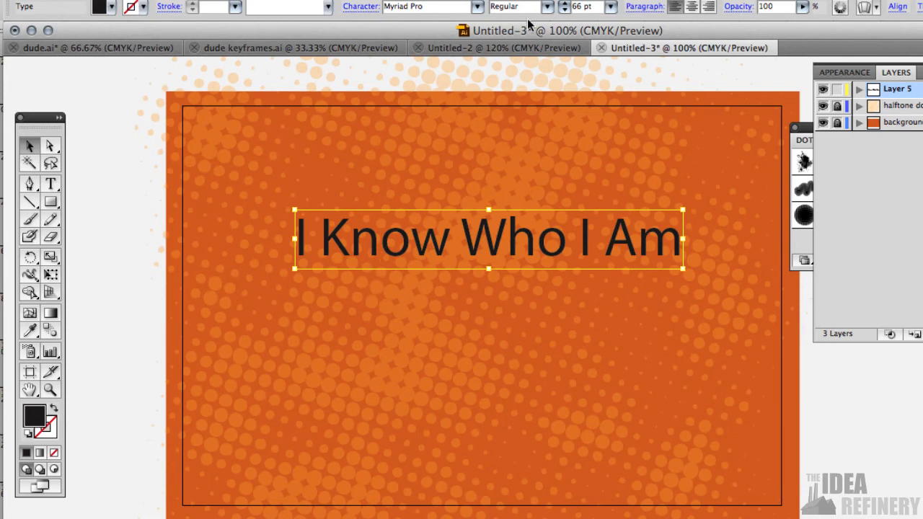
click(478, 7)
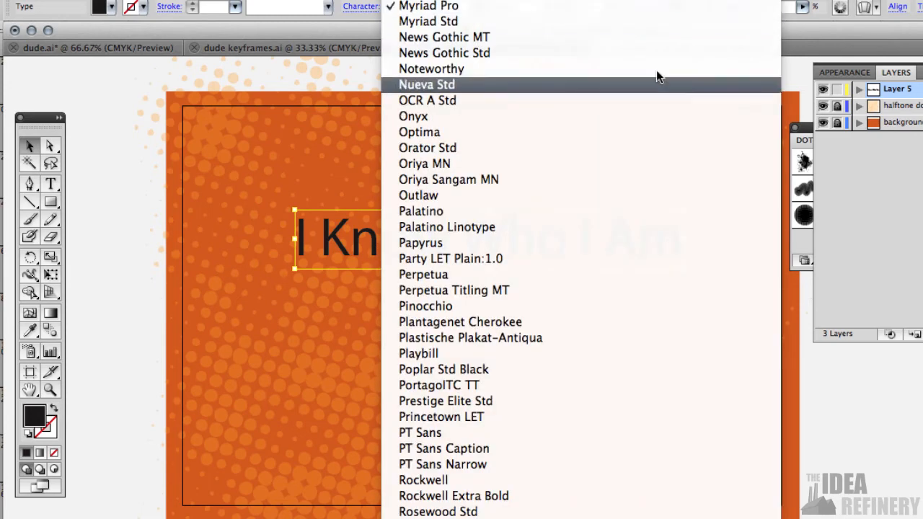
scroll(557, 479, down, 3)
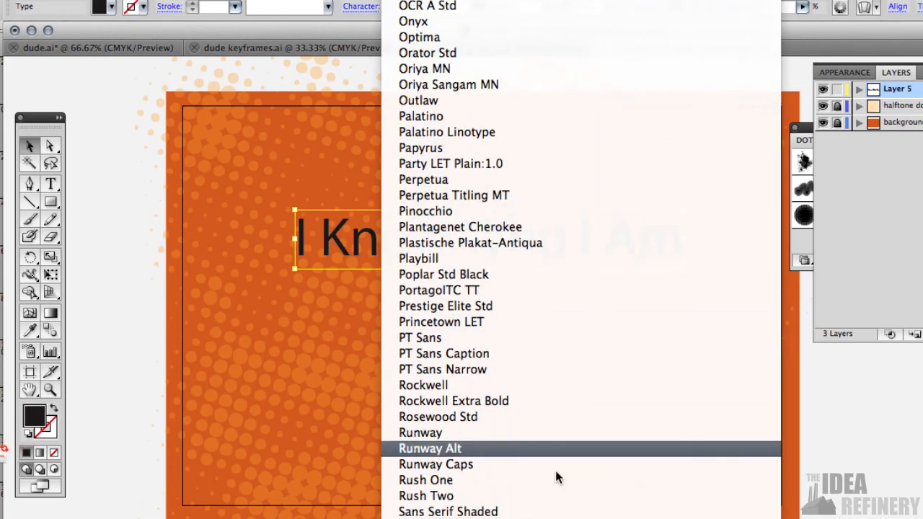
click(537, 402)
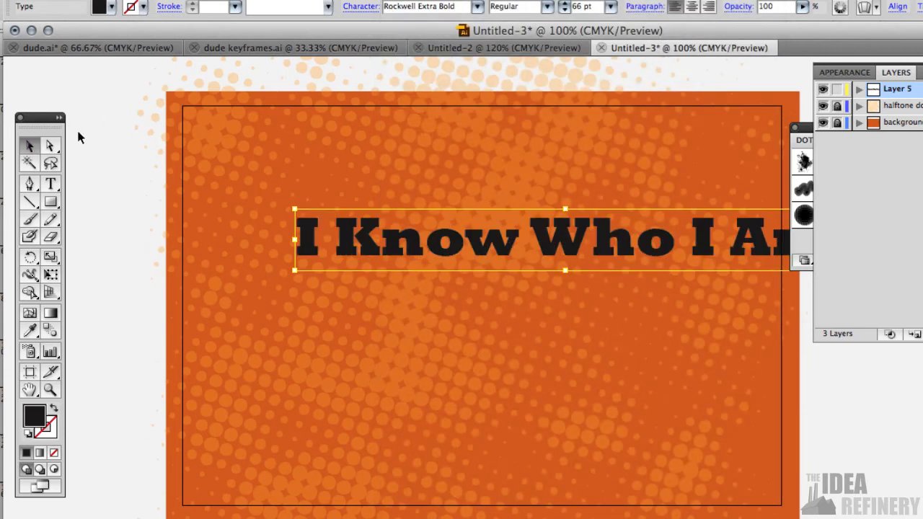
Move the headline up and to the left so that its full width fits inside the artboard
click(495, 206)
drag(508, 253, 469, 221)
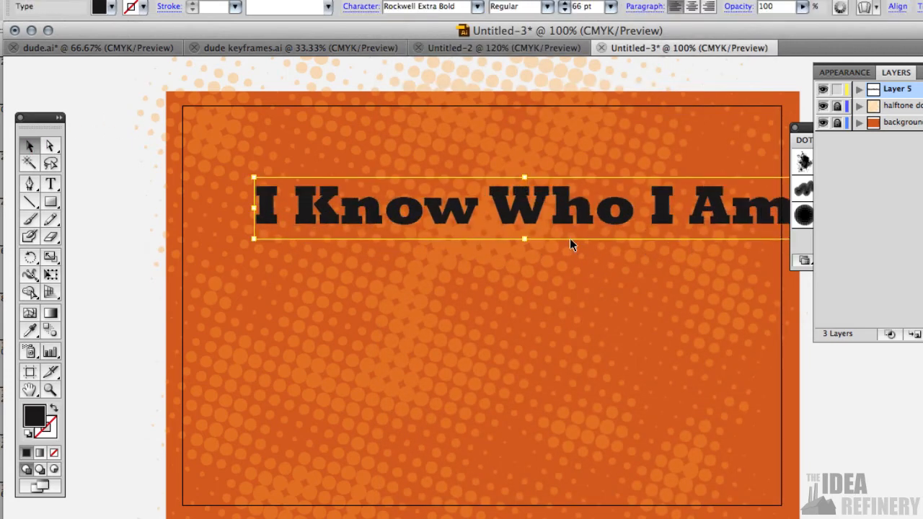
click(51, 184)
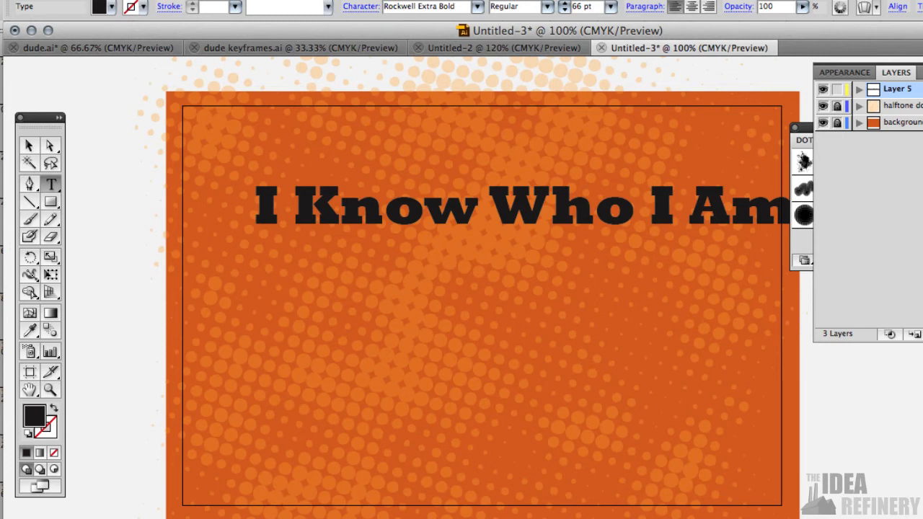
click(29, 146)
drag(466, 214, 441, 219)
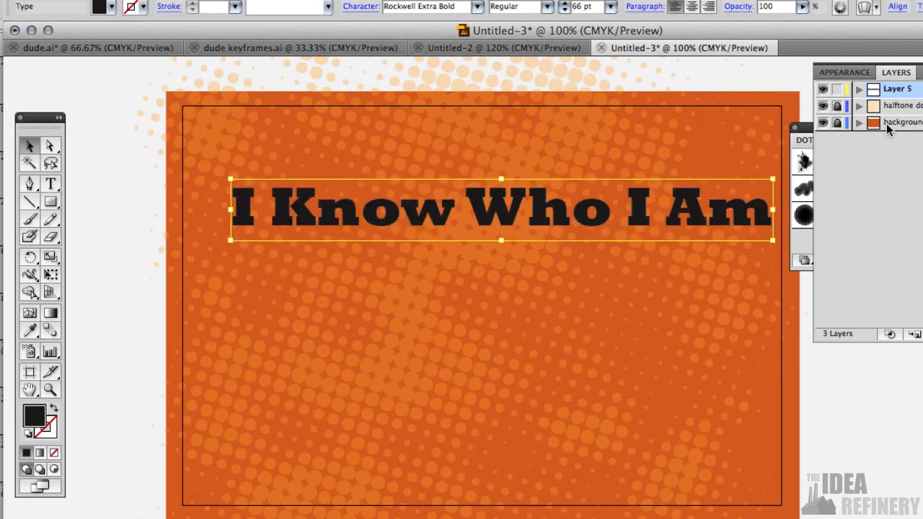
Add an exclamation mark at the end of the headline so that it reads "I Know Who I Am!"
click(49, 184)
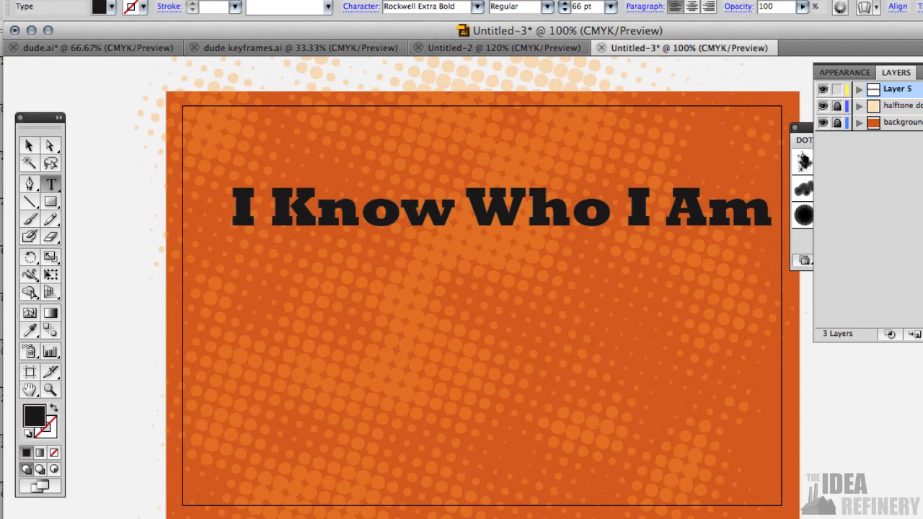
click(30, 148)
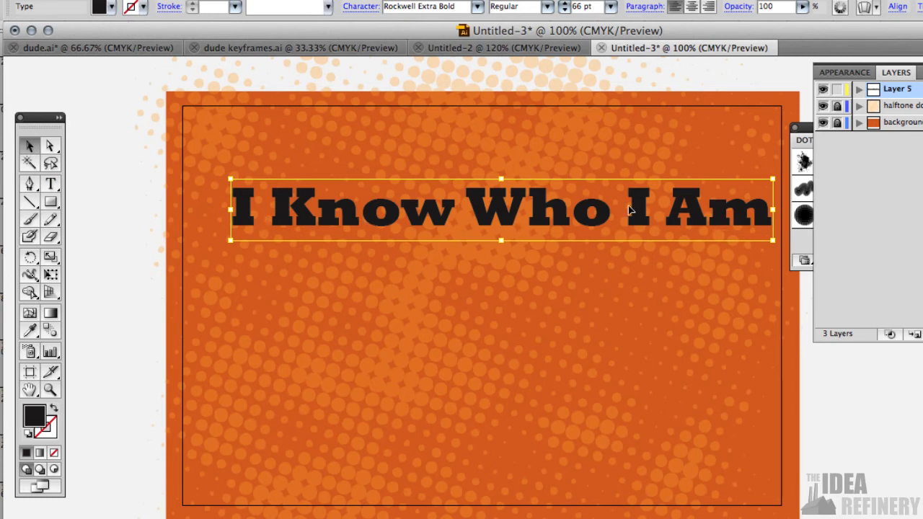
click(50, 184)
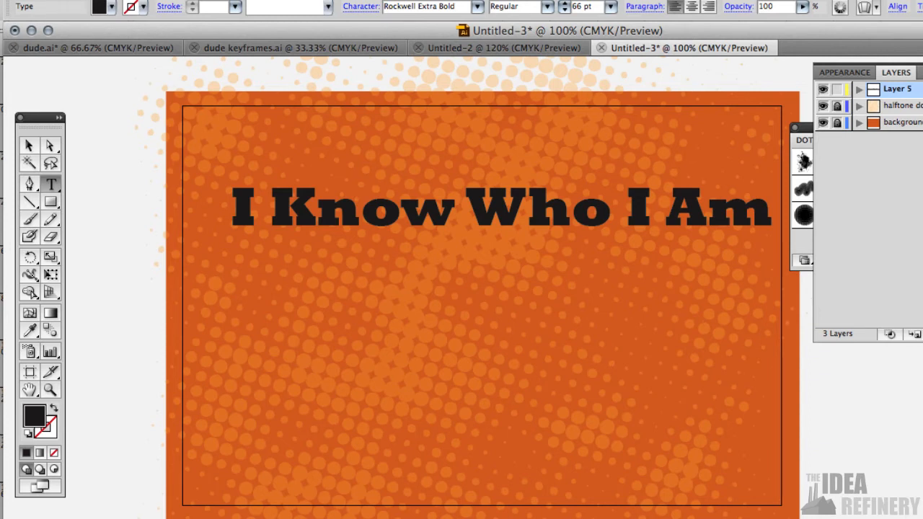
click(774, 211)
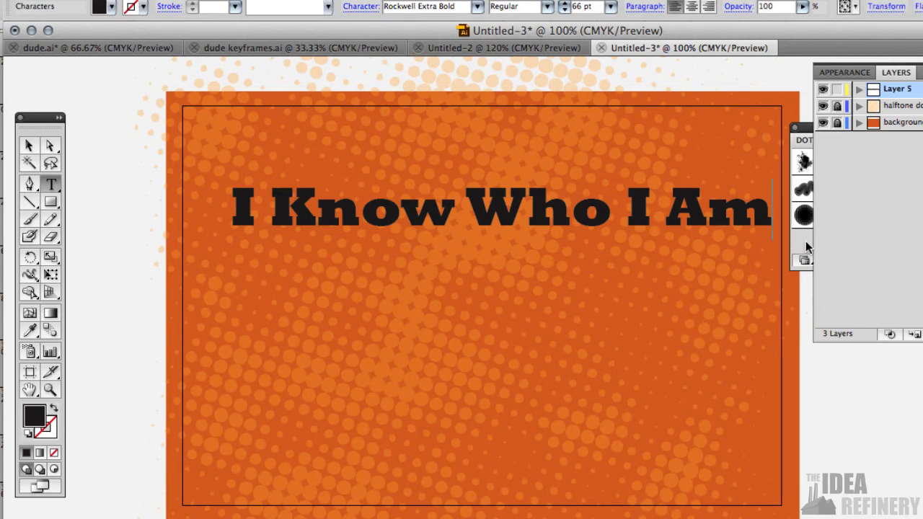
text(!)
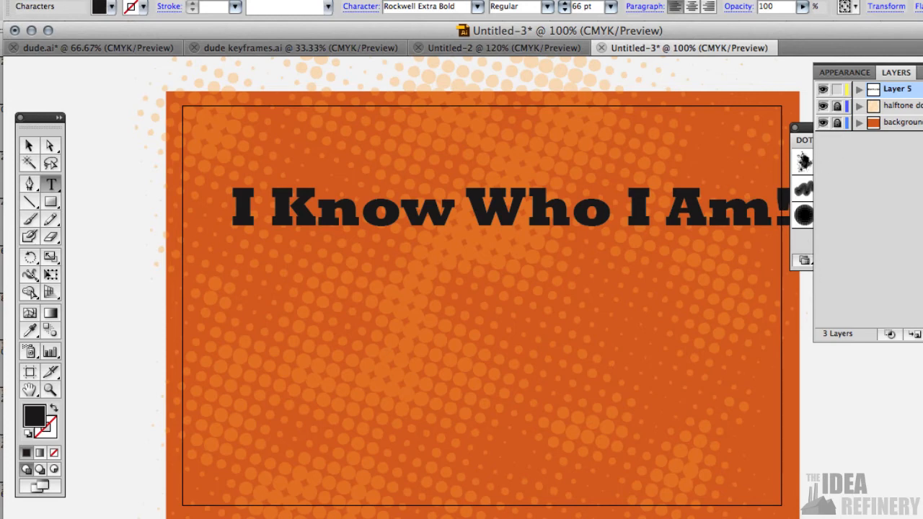
Move the headline left and slightly down so that its exclamation mark fits inside the artboard
click(796, 128)
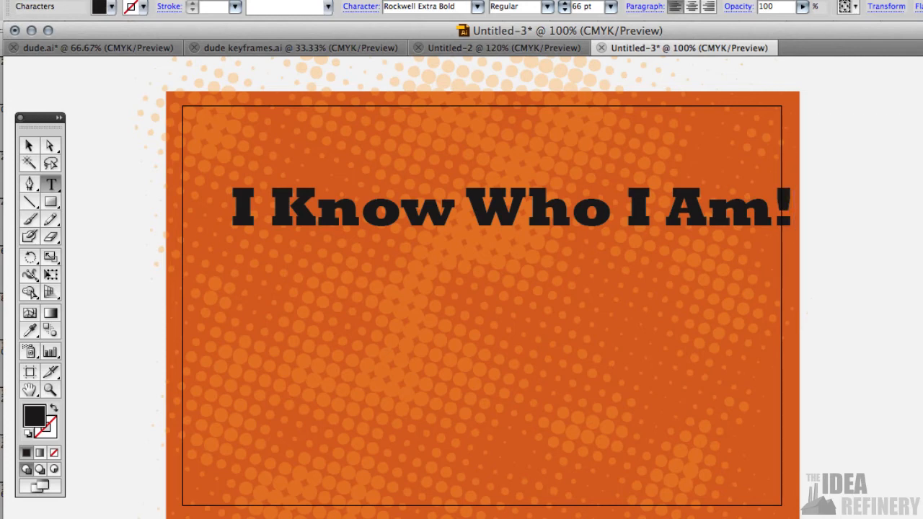
click(29, 145)
click(525, 210)
drag(525, 209, 508, 215)
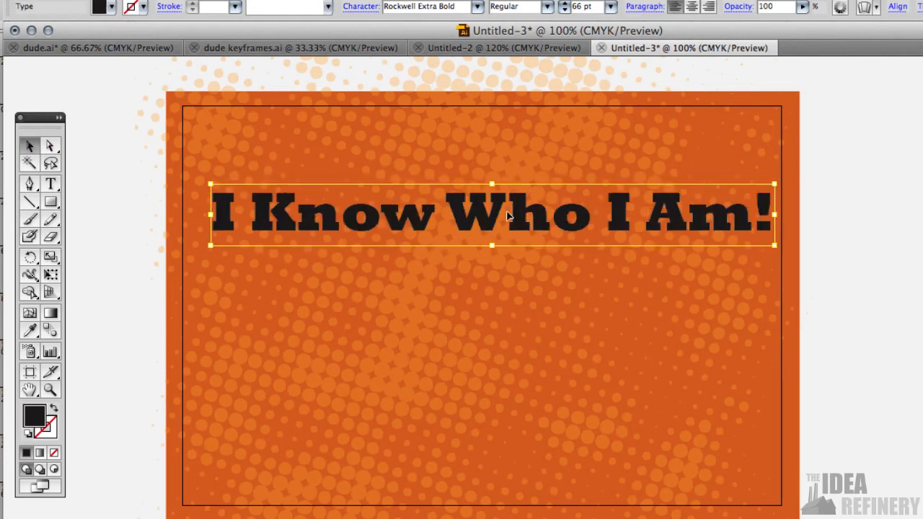
Select only the first letter "I" of the headline text for editing
click(51, 184)
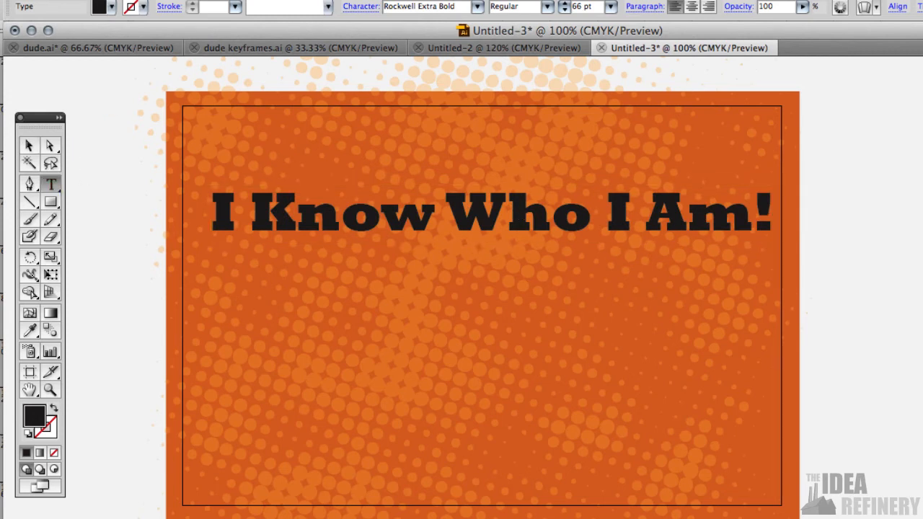
click(236, 215)
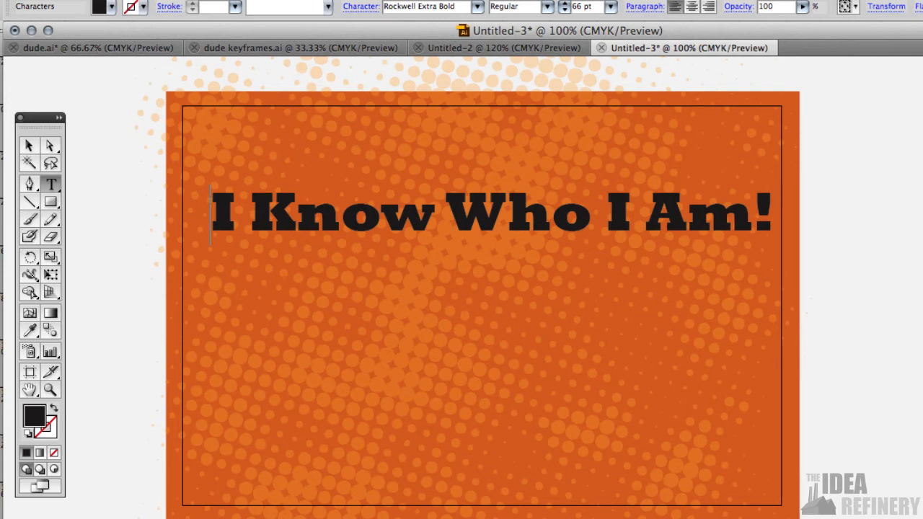
key(shift+Right)
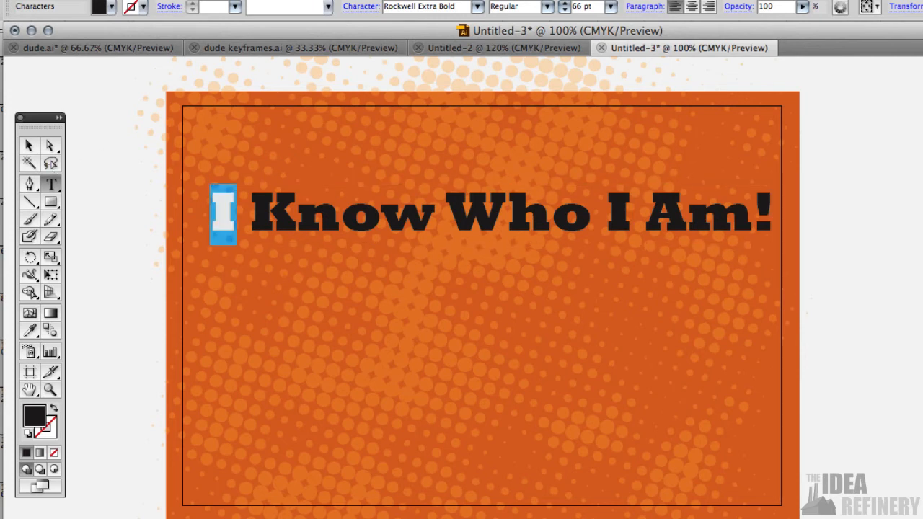
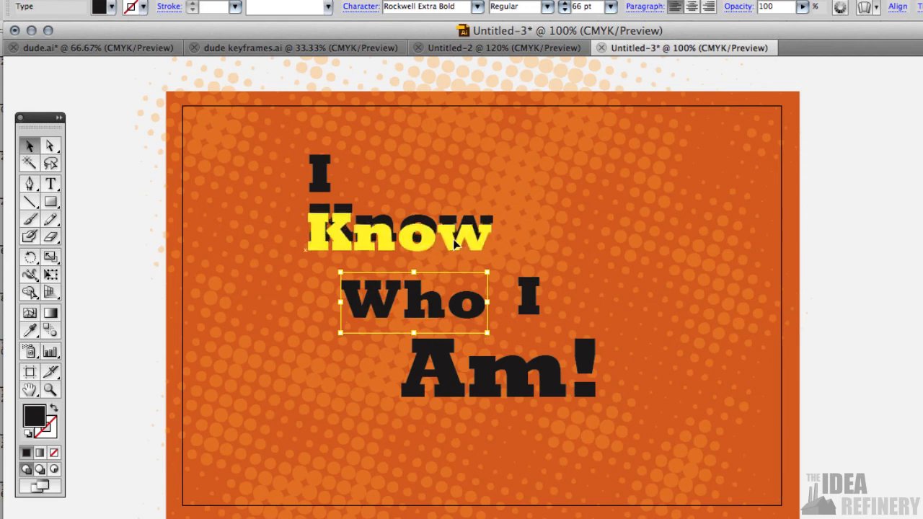
Lower the word "Know" and set the first "I" directly before it, enlarged to 89.43 pt
drag(457, 220, 454, 231)
drag(330, 197, 293, 250)
drag(298, 197, 300, 190)
drag(285, 250, 285, 243)
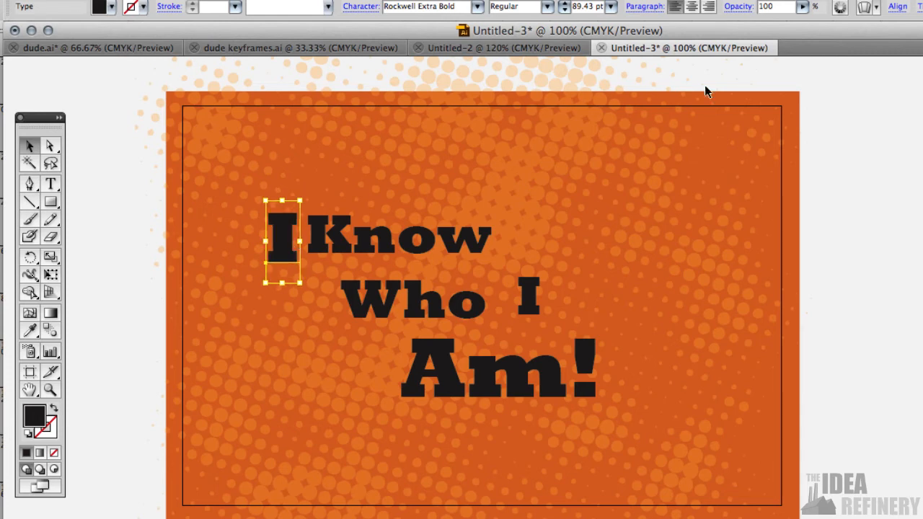
click(844, 112)
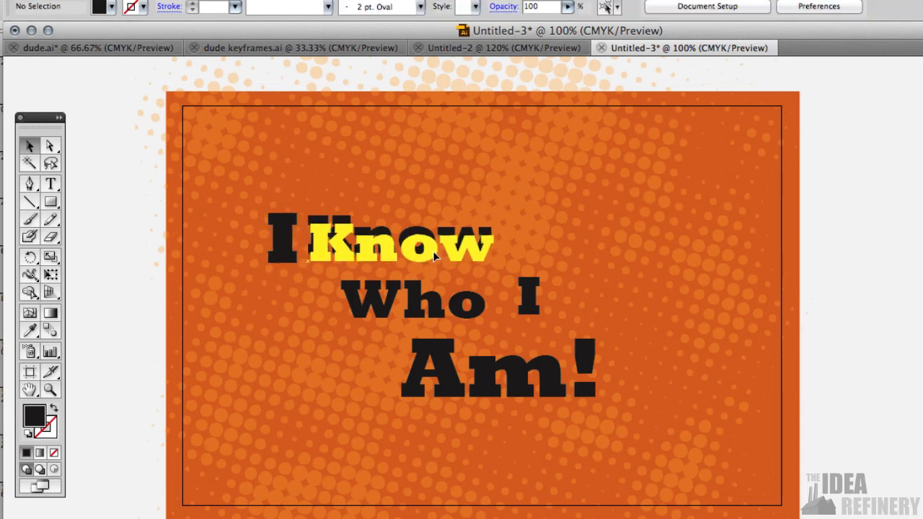
Tighten the placement of "Know" and "Who" and enlarge the second "I" to 102.05 pt
click(431, 243)
drag(477, 310, 487, 310)
click(537, 312)
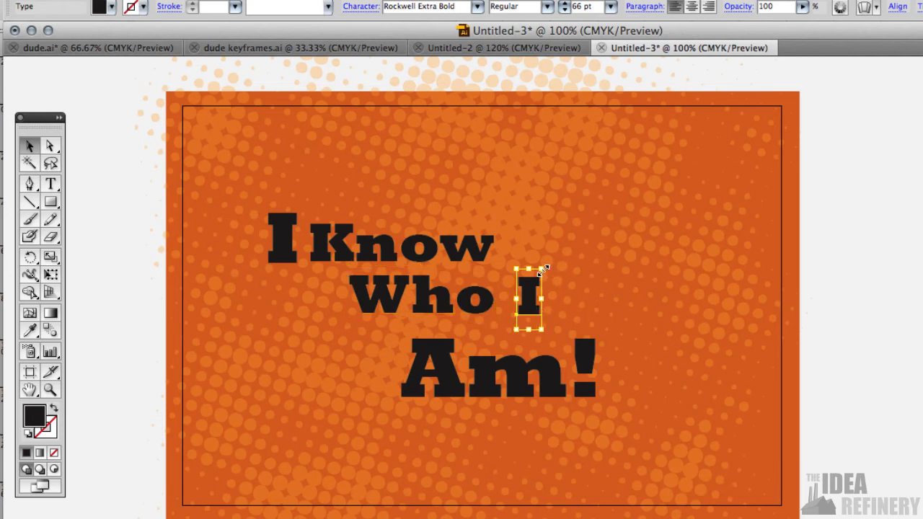
drag(544, 268, 548, 252)
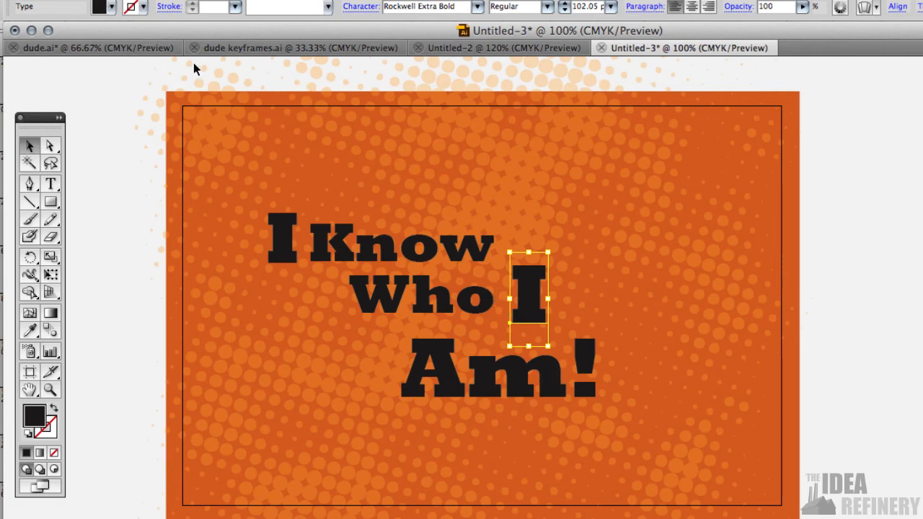
In dude.ai, examine which layers hold the quote marks, words, splotches, weather vane and scroll ornament
click(129, 48)
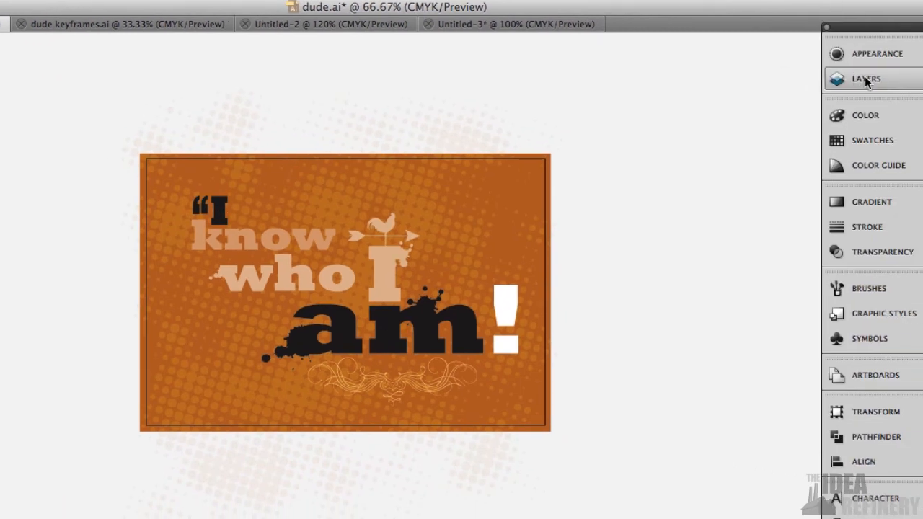
click(865, 80)
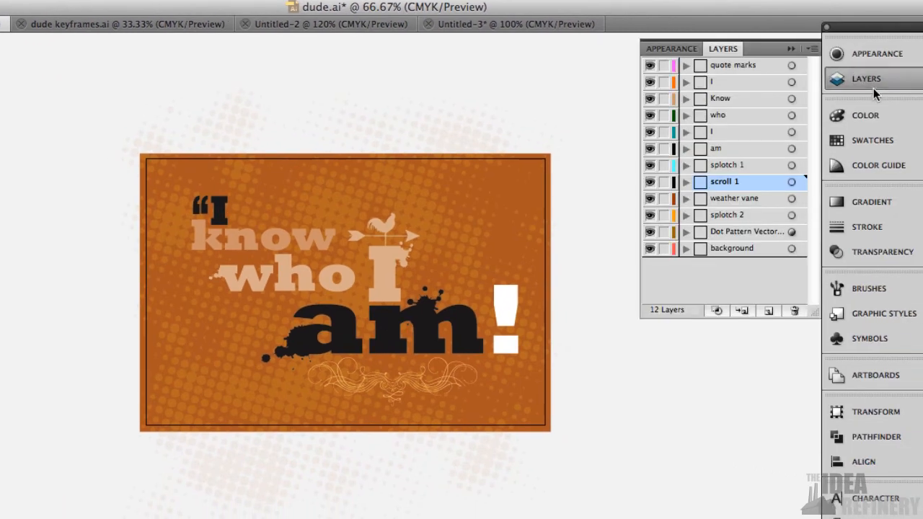
click(207, 214)
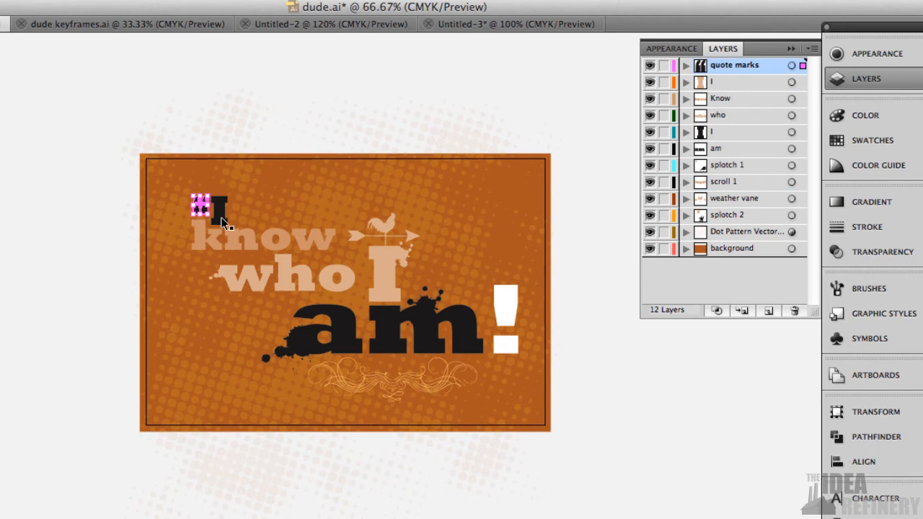
click(221, 219)
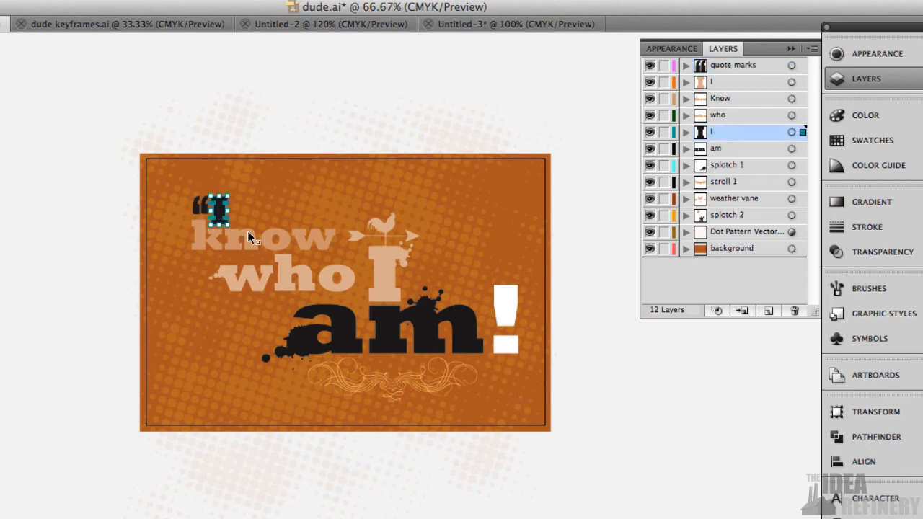
click(284, 243)
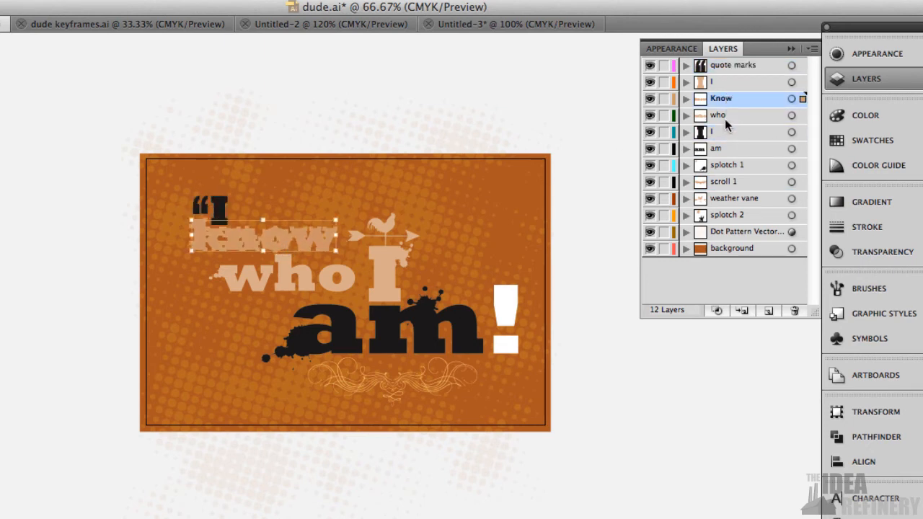
click(220, 277)
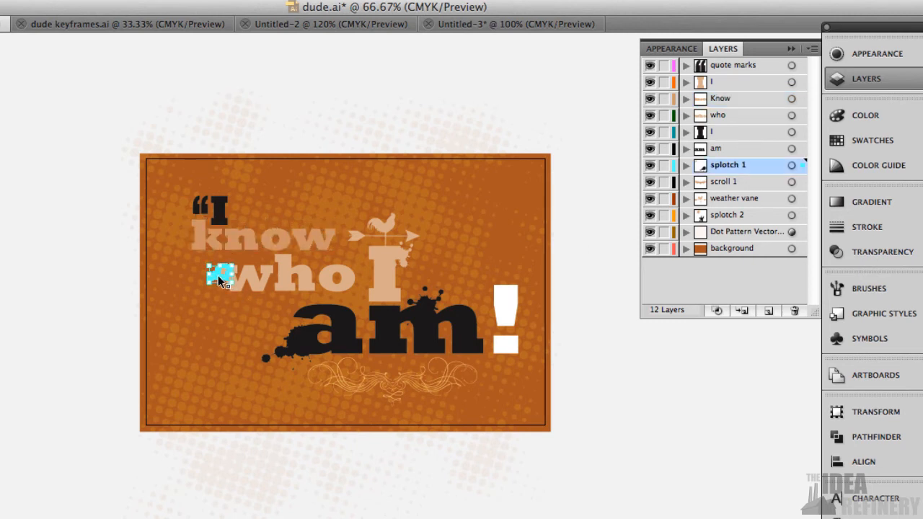
click(434, 298)
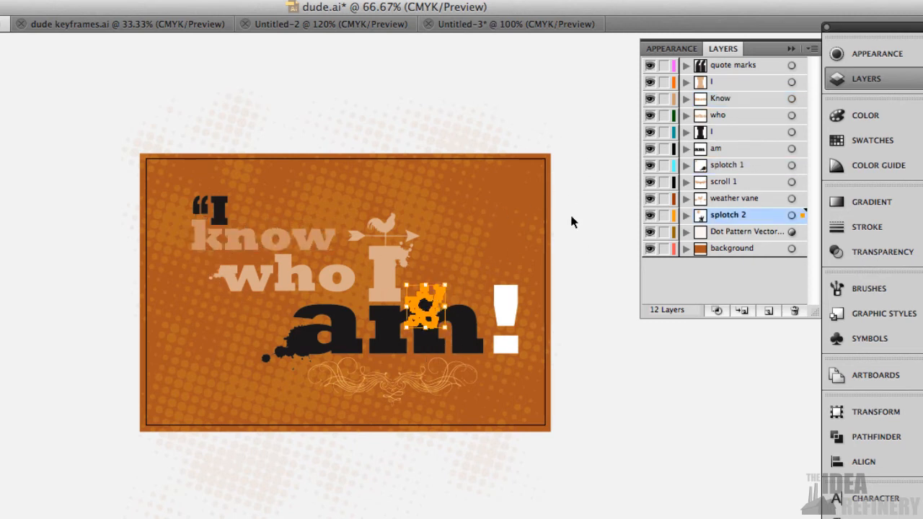
click(390, 222)
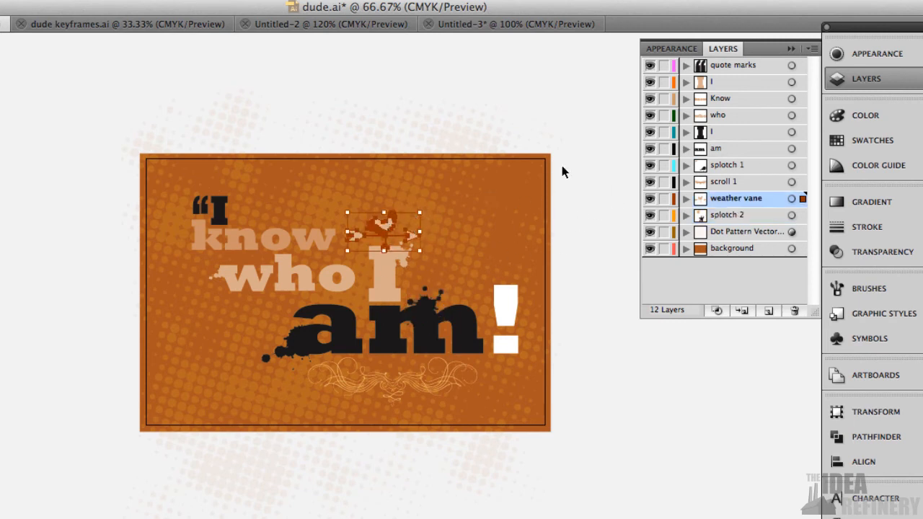
click(584, 189)
click(404, 380)
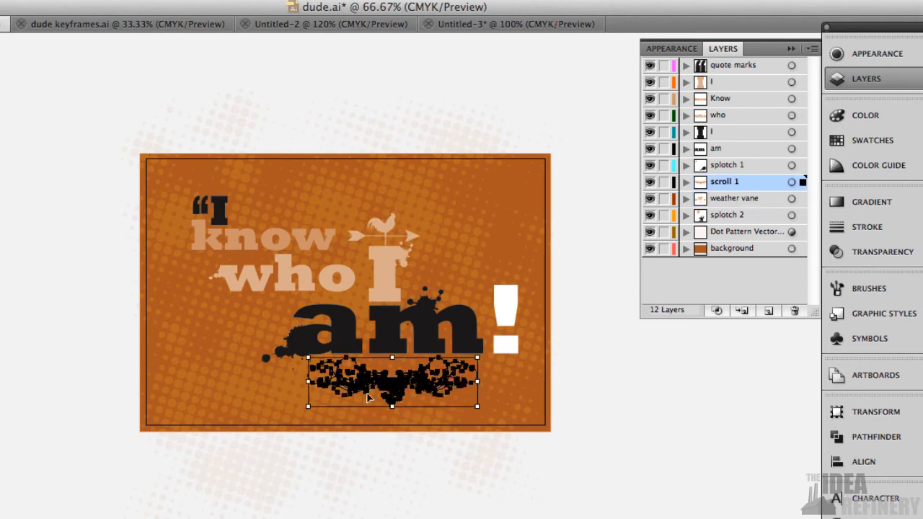
click(589, 291)
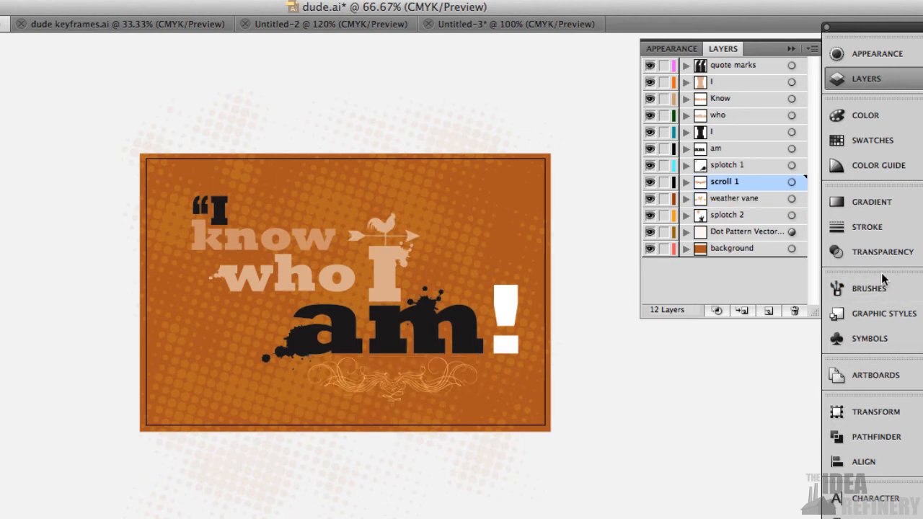
Examine the document's symbols and the scroll ornament beneath "am!" in the finished artwork
click(879, 339)
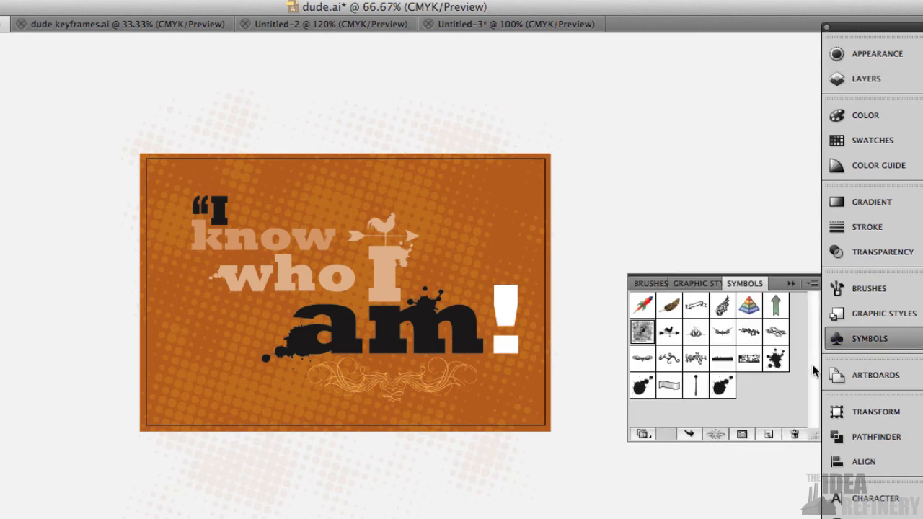
click(437, 385)
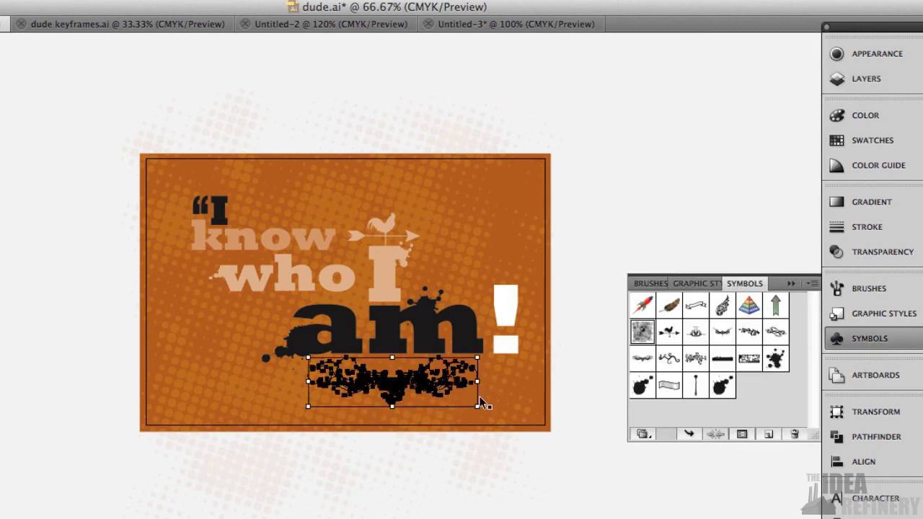
click(678, 207)
click(791, 284)
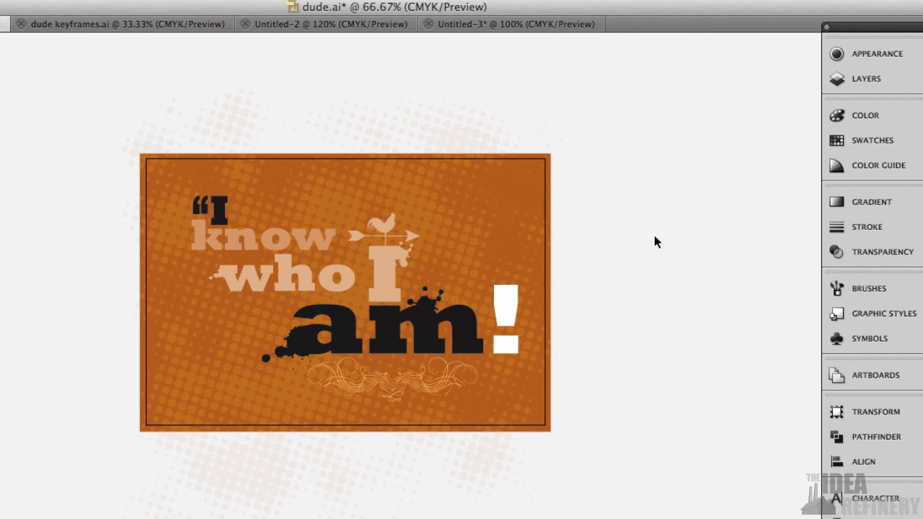
Lock the quote marks, Know, who, am, scroll 1 and both I layers
key(super+minus)
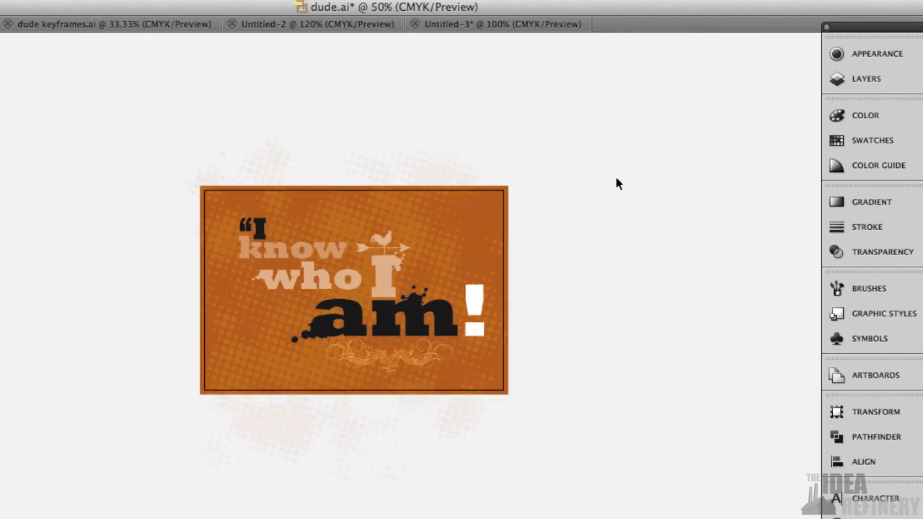
drag(577, 280, 408, 238)
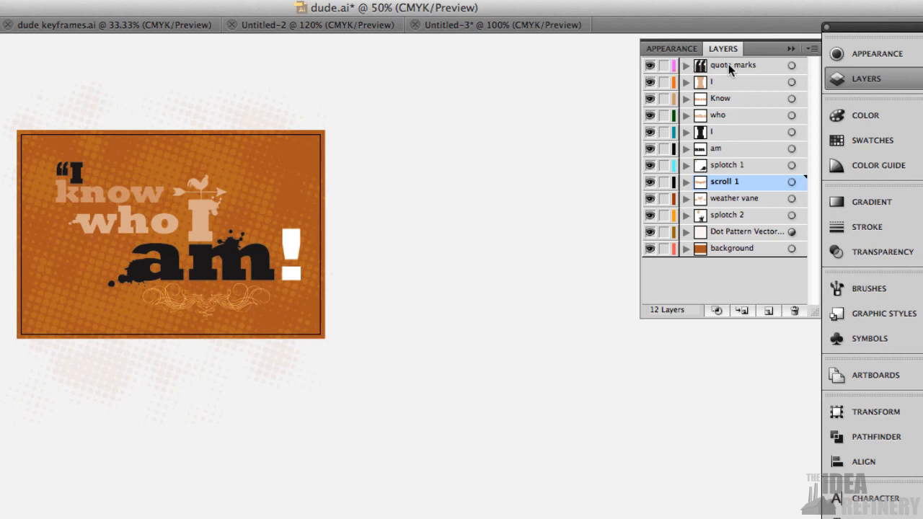
click(665, 65)
click(665, 81)
drag(667, 99, 665, 137)
click(667, 150)
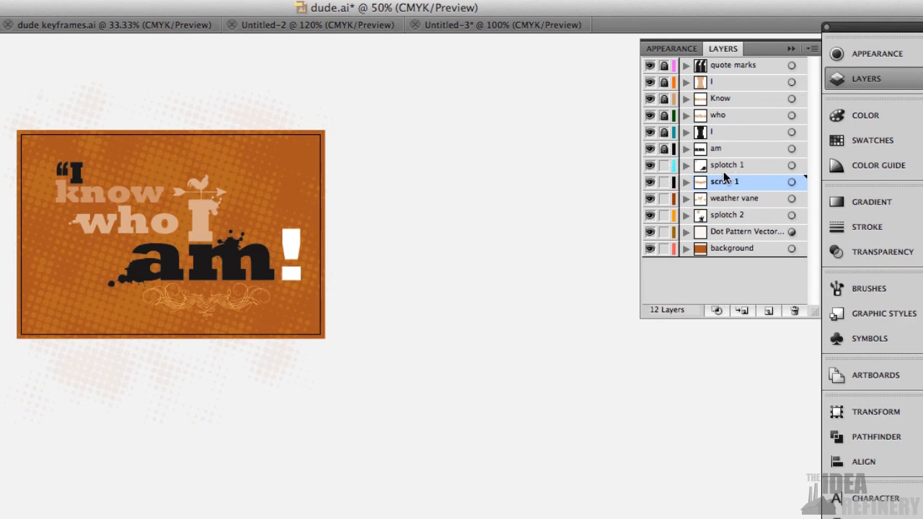
click(664, 183)
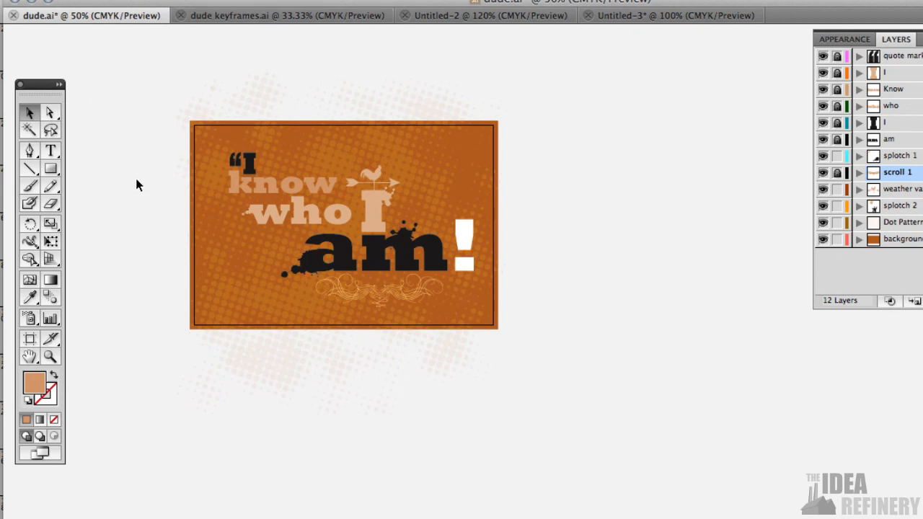
Duplicate Artboard 1 together with its unlocked artwork and place the copy to the right of the original
click(29, 340)
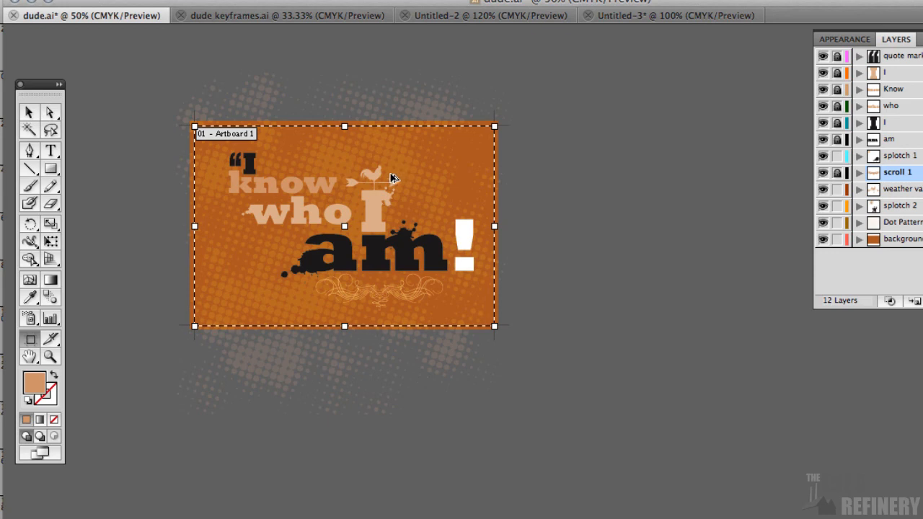
drag(390, 178, 719, 175)
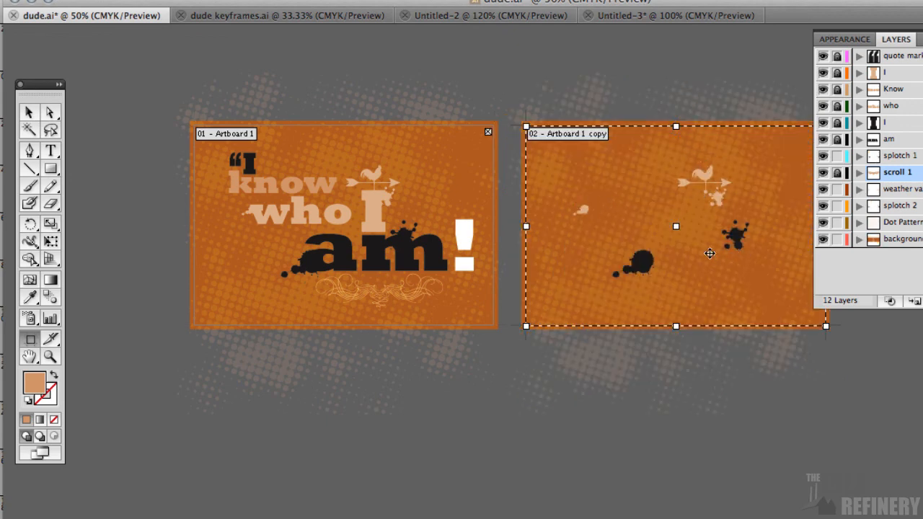
click(30, 113)
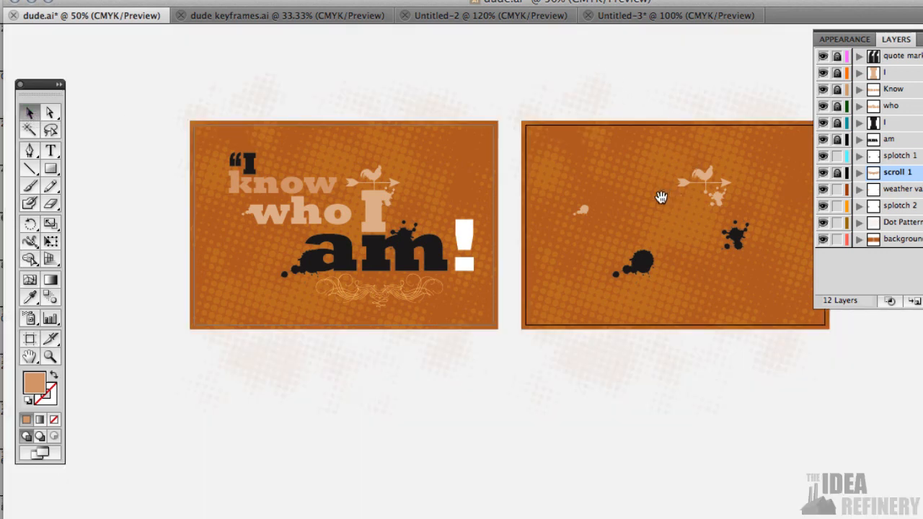
drag(662, 197, 616, 200)
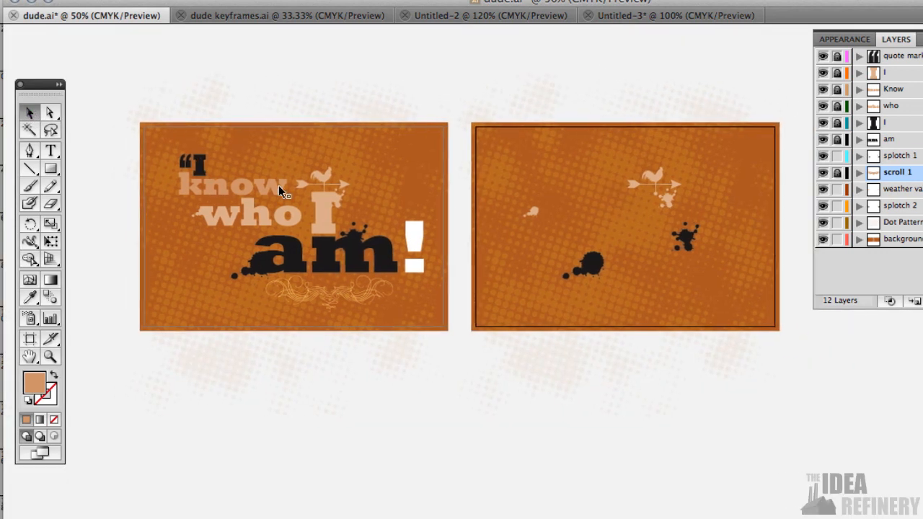